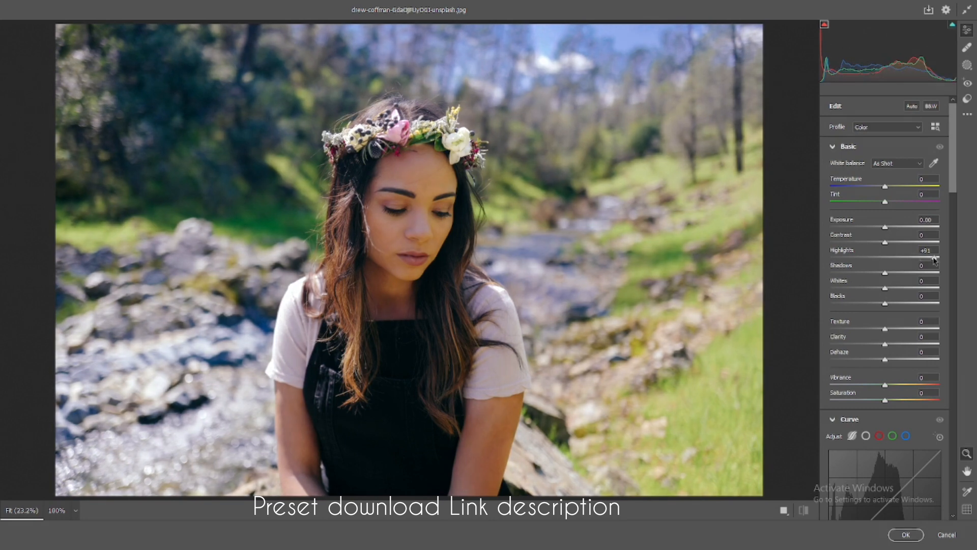
- Set the Basic tone values to Highlights +17, Whites +38, Blacks -20, Contrast +16 and Shadows +29
double_click(907, 258)
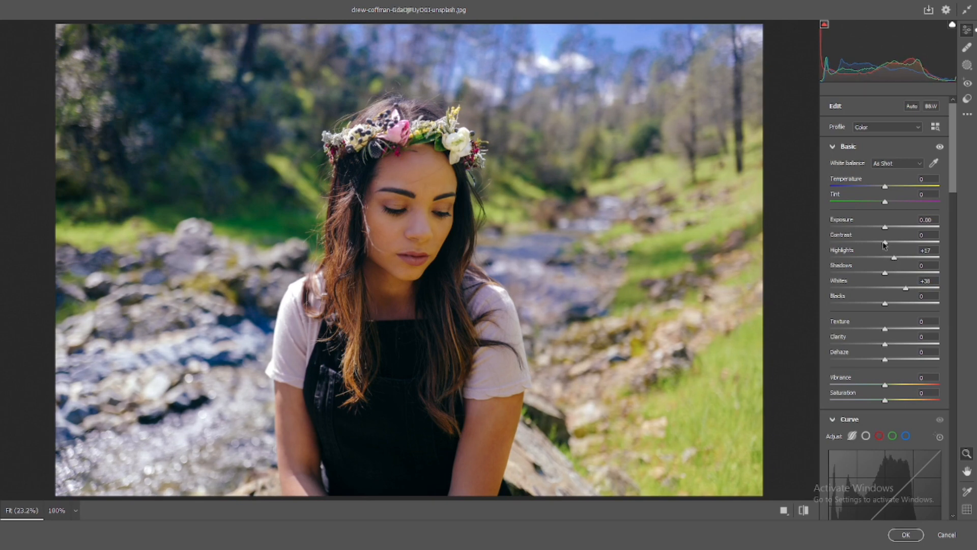
drag(885, 274, 898, 274)
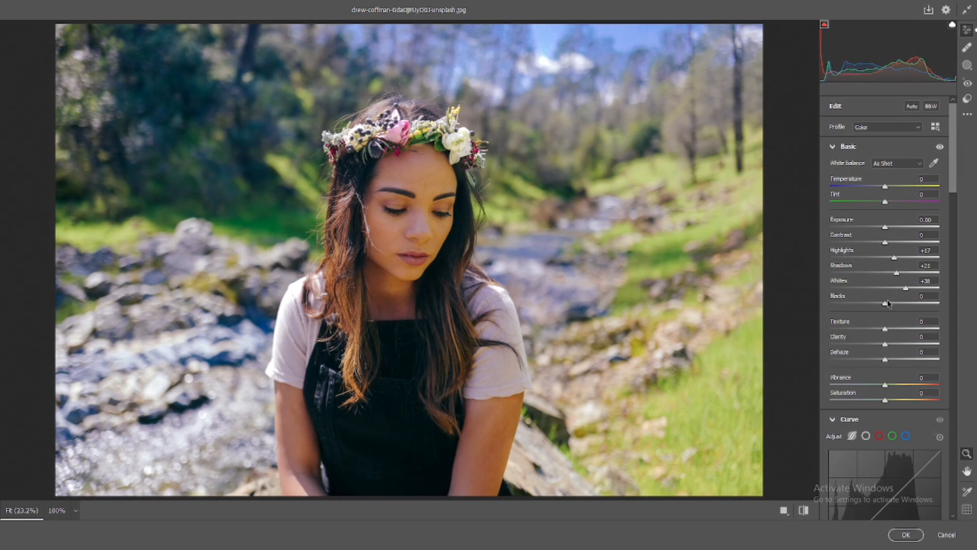
drag(886, 303, 876, 304)
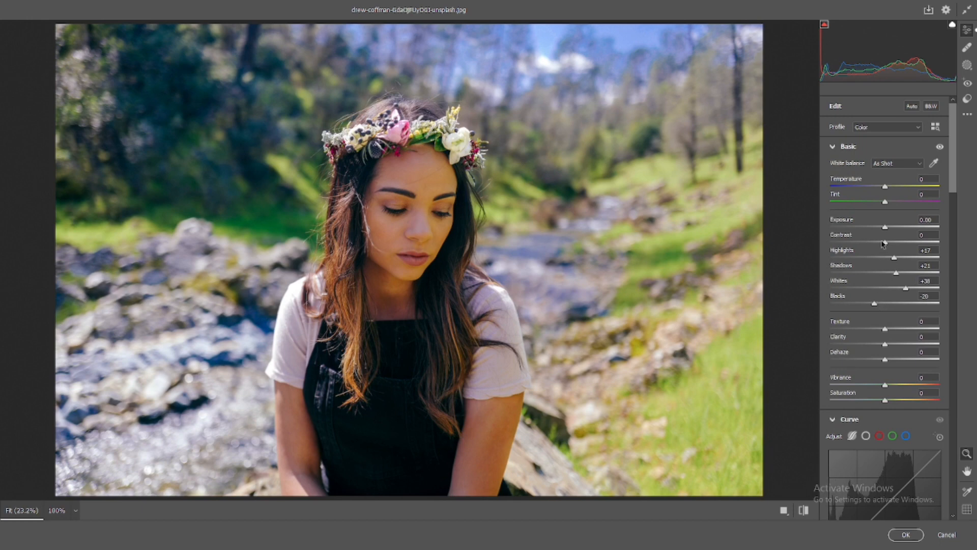
drag(885, 244, 891, 248)
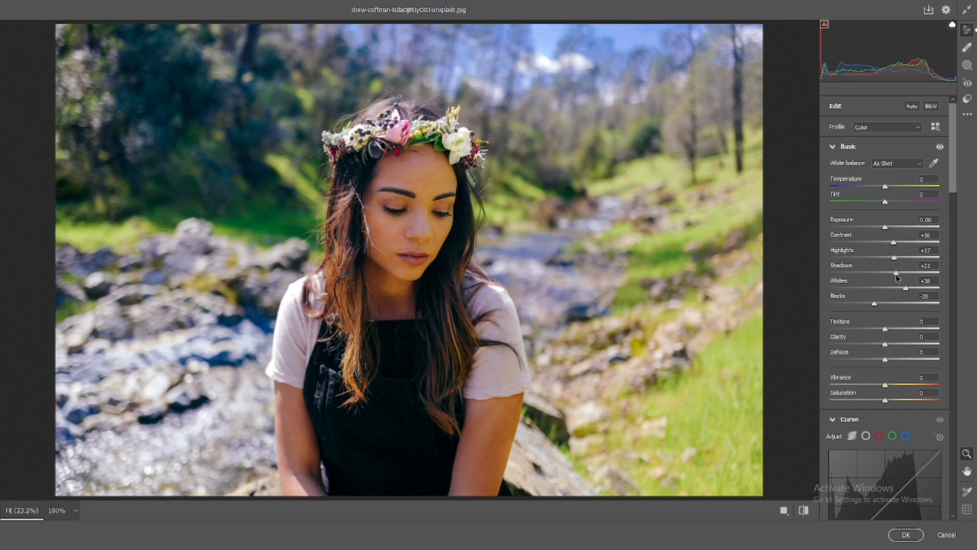
drag(898, 274, 900, 275)
- Set Tint to -25, Temperature to +11, Texture to -24, Clarity to +11, Dehaze to +5 and Vibrance to +20
drag(885, 202, 866, 201)
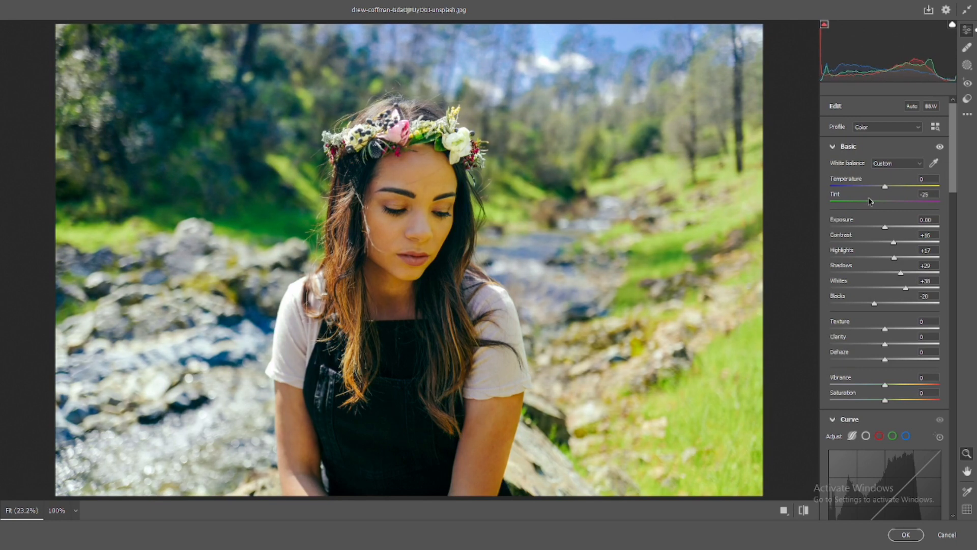
drag(884, 187, 890, 190)
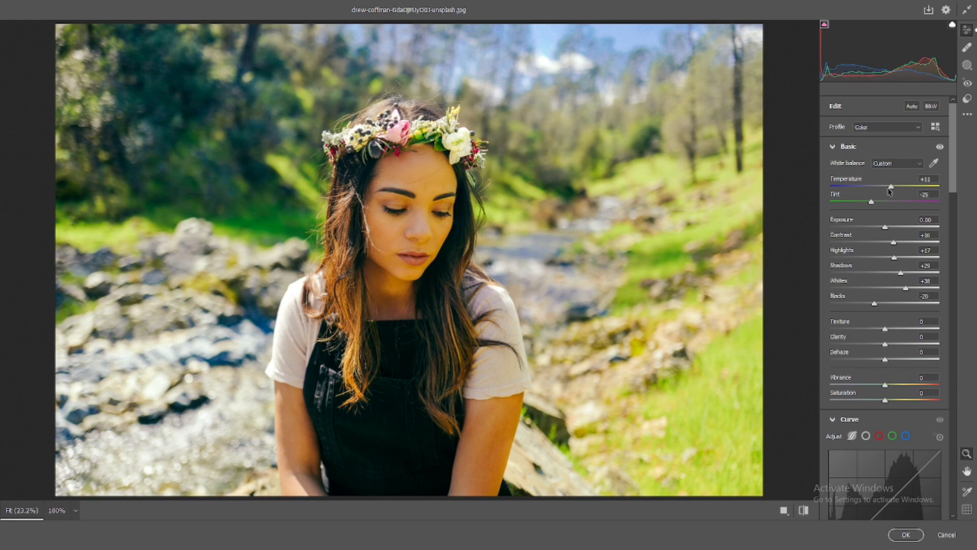
scroll(888, 198, down, 2)
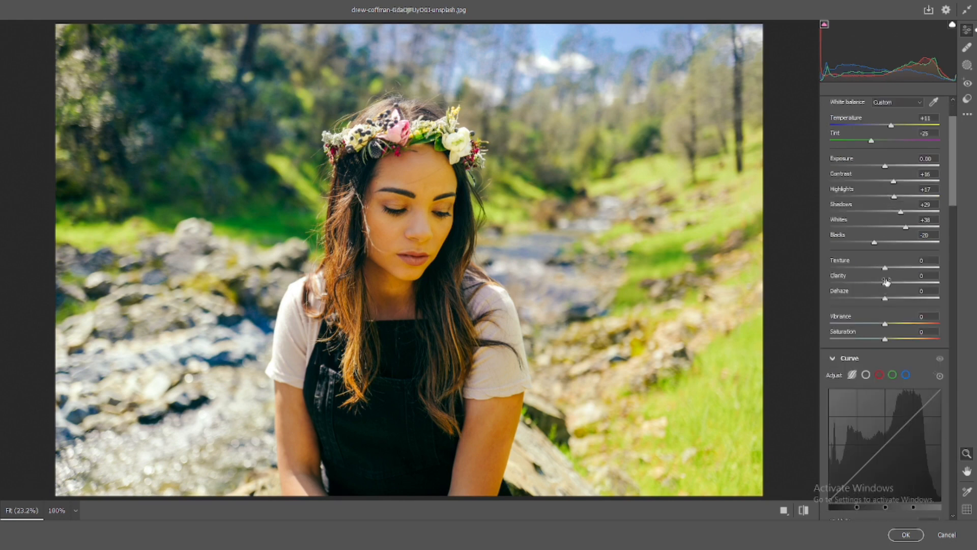
drag(885, 270, 894, 325)
- Set the parametric curve's Darks to +11 and Shadows to -12, with Sharpening 59, Noise Reduction 45 and Color Noise Reduction 46
scroll(895, 335, down, 5)
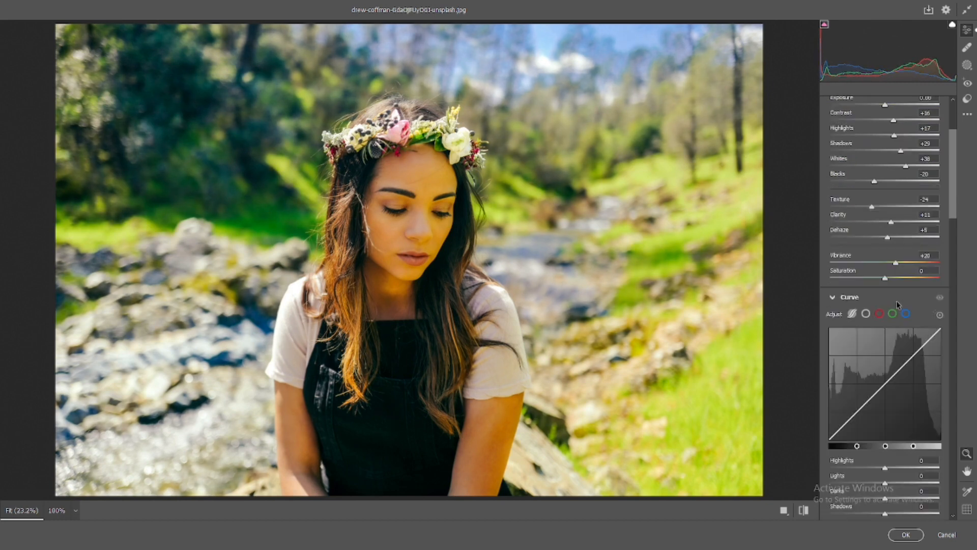
mouse_move(885, 376)
mouse_down()
mouse_move(879, 393)
mouse_move(856, 375)
mouse_move(898, 398)
mouse_move(868, 375)
mouse_up()
scroll(880, 358, down, 2)
click(880, 414)
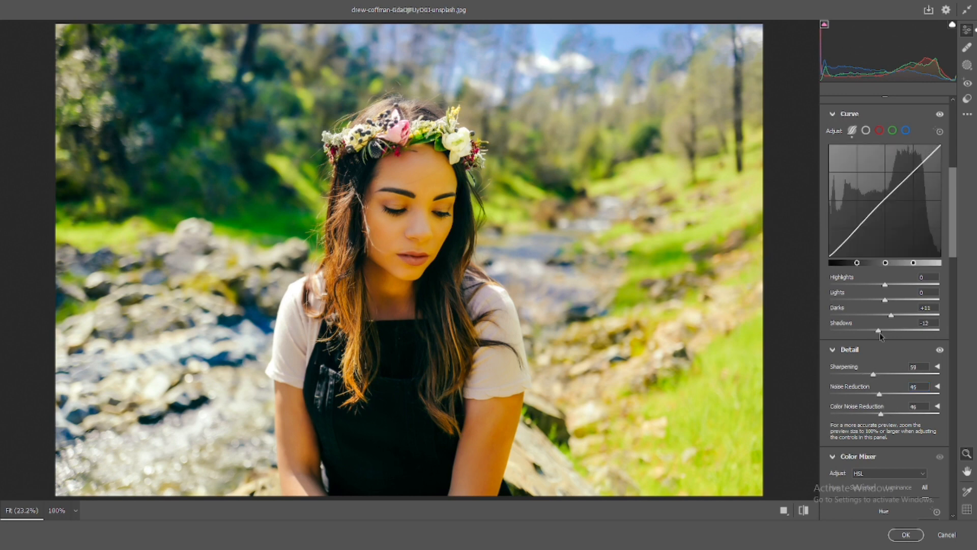
- Set the HSL hues to Reds -44, Yellows -53, Greens +42, Aquas -100, Blues -79 and Purples -64
scroll(888, 387, down, 3)
drag(885, 407, 861, 408)
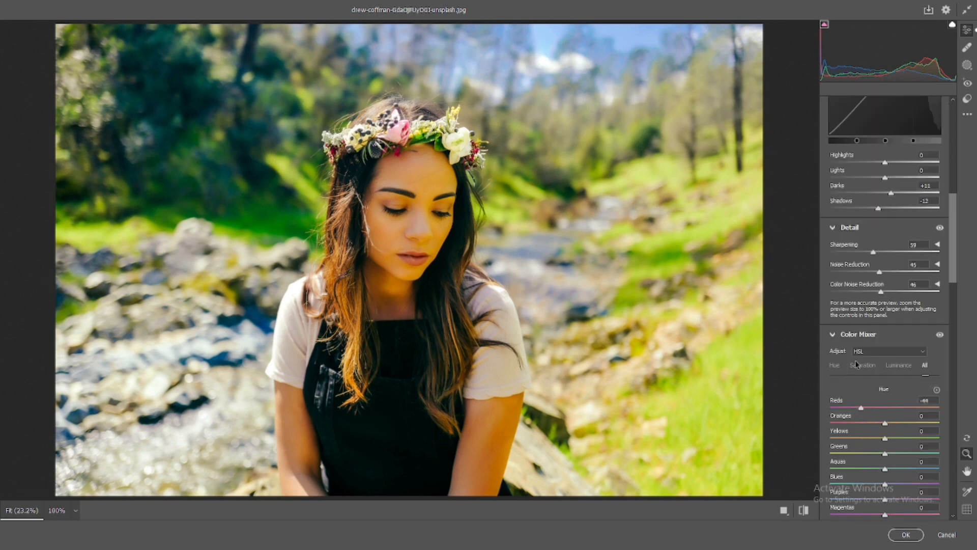
scroll(860, 356, down, 3)
drag(867, 310, 826, 344)
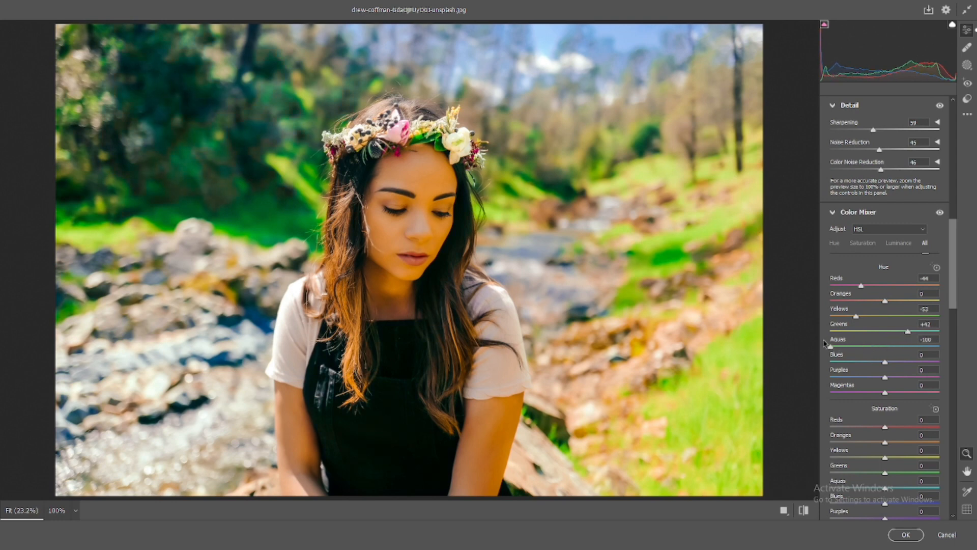
- Set the HSL saturation to Reds +31, Blues +33, Purples -66, Magentas +30, Aquas +31 and Greens -48
scroll(847, 343, down, 3)
mouse_move(884, 300)
mouse_down()
mouse_move(848, 301)
mouse_move(868, 316)
mouse_move(849, 317)
mouse_move(898, 305)
mouse_up()
scroll(868, 313, down, 3)
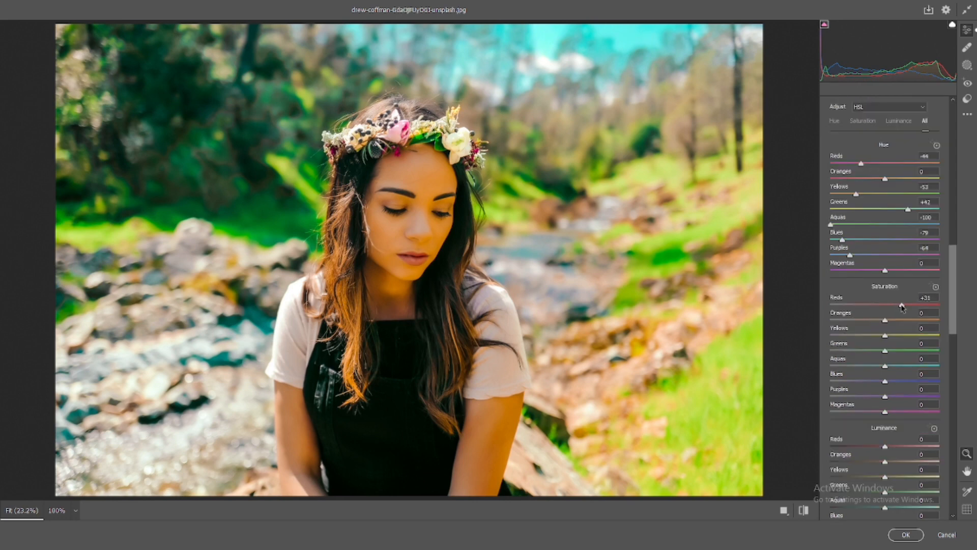
scroll(901, 306, down, 3)
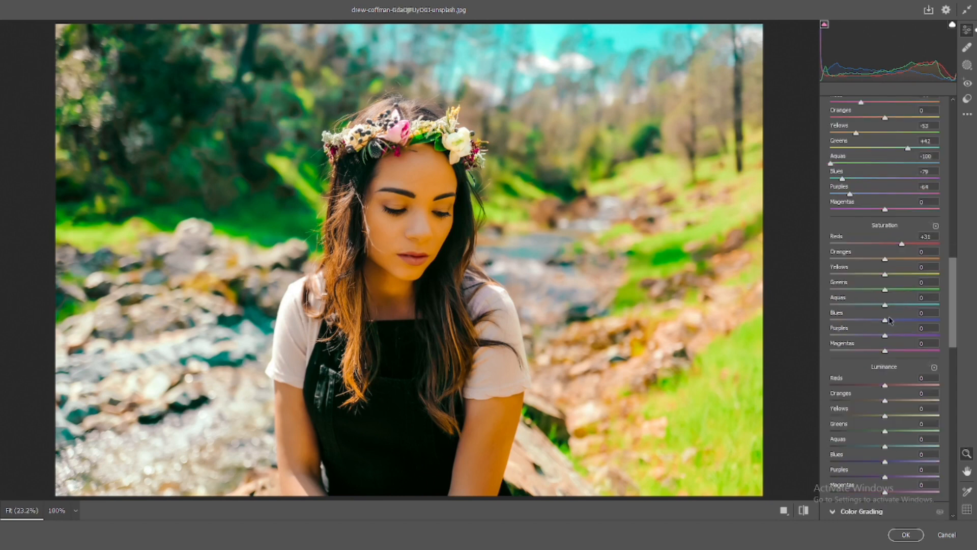
drag(885, 320, 849, 337)
mouse_move(885, 351)
mouse_down()
mouse_move(839, 353)
mouse_move(905, 354)
mouse_move(812, 340)
mouse_move(897, 347)
mouse_up()
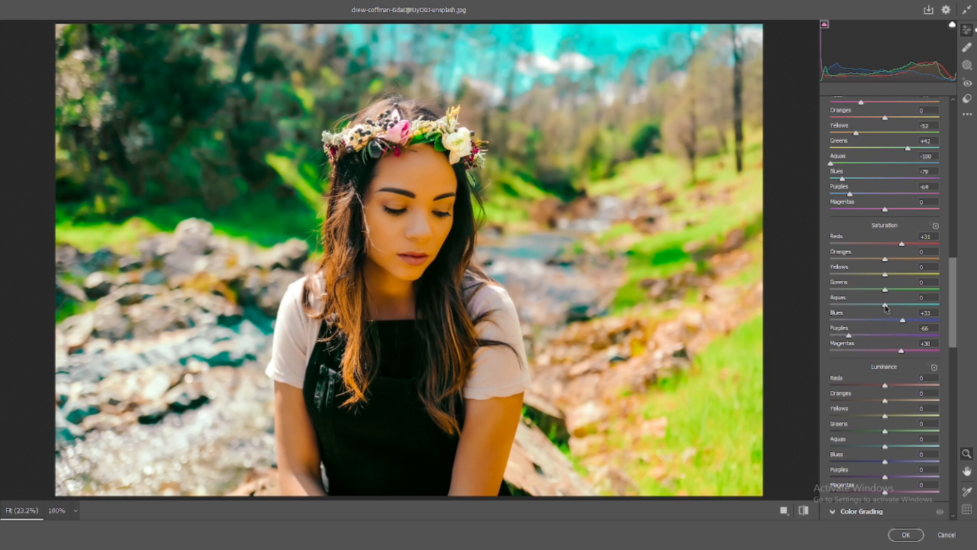
drag(885, 305, 894, 308)
drag(885, 290, 859, 290)
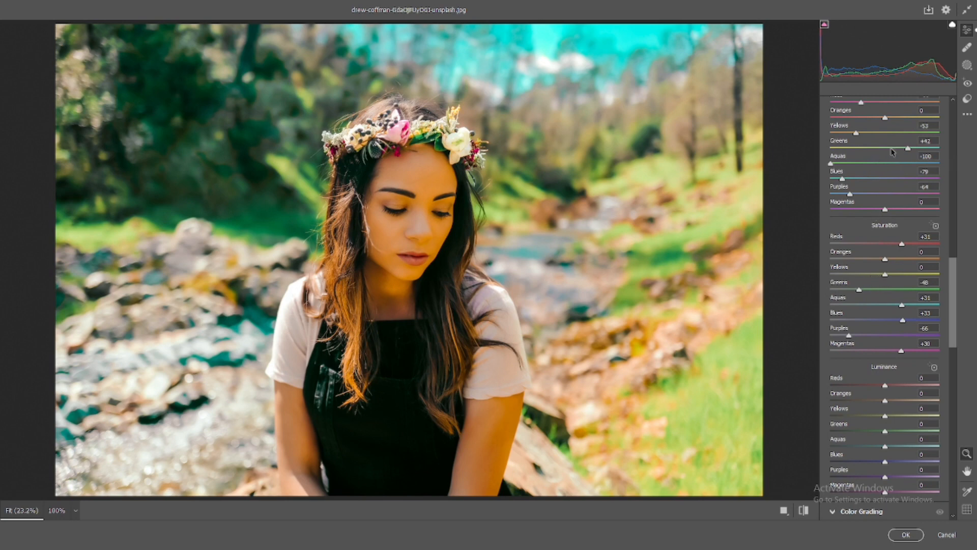
- Try a Greens hue of -78, then Greens saturation -73 with Yellows saturation -29, undoing each trial
drag(896, 148, 842, 149)
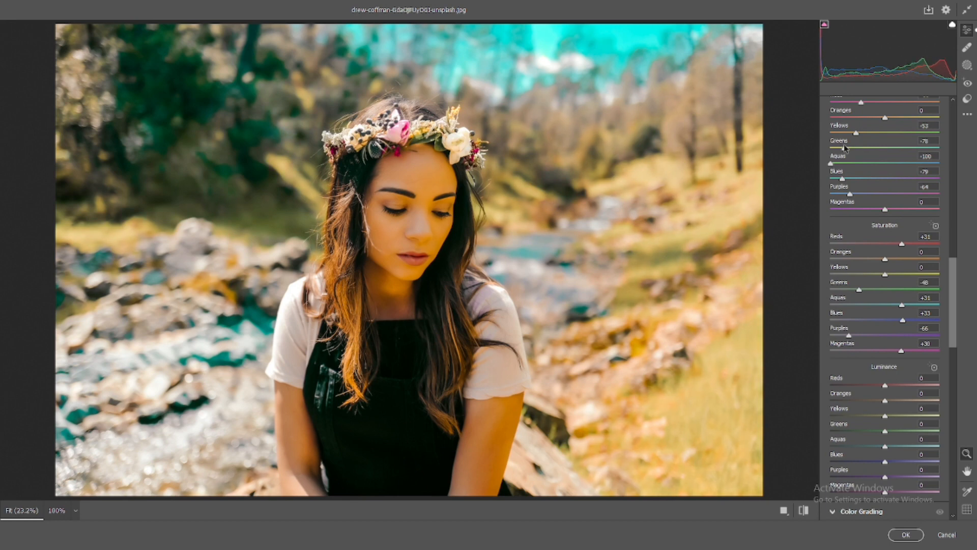
key(ctrl+z)
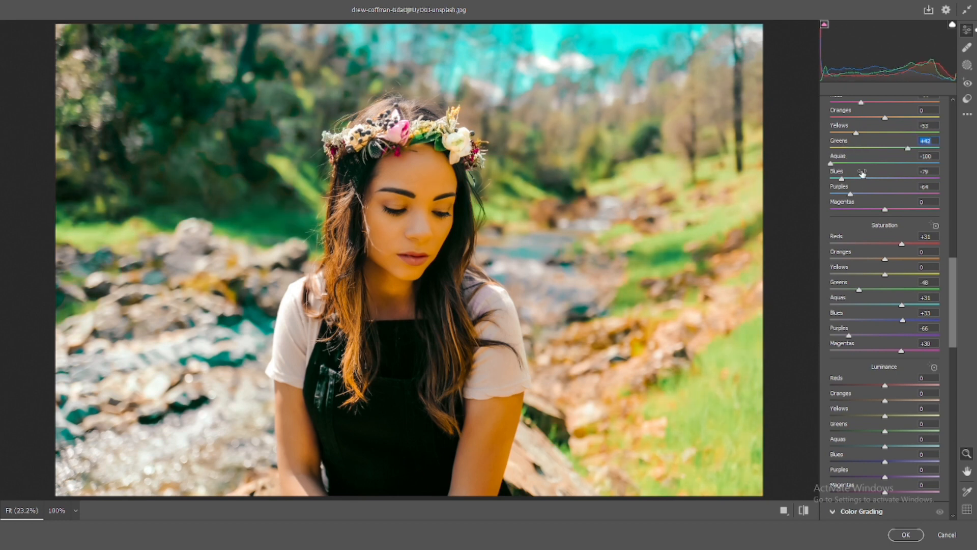
mouse_move(860, 289)
mouse_down()
mouse_move(847, 289)
mouse_move(877, 275)
mouse_move(869, 273)
mouse_up()
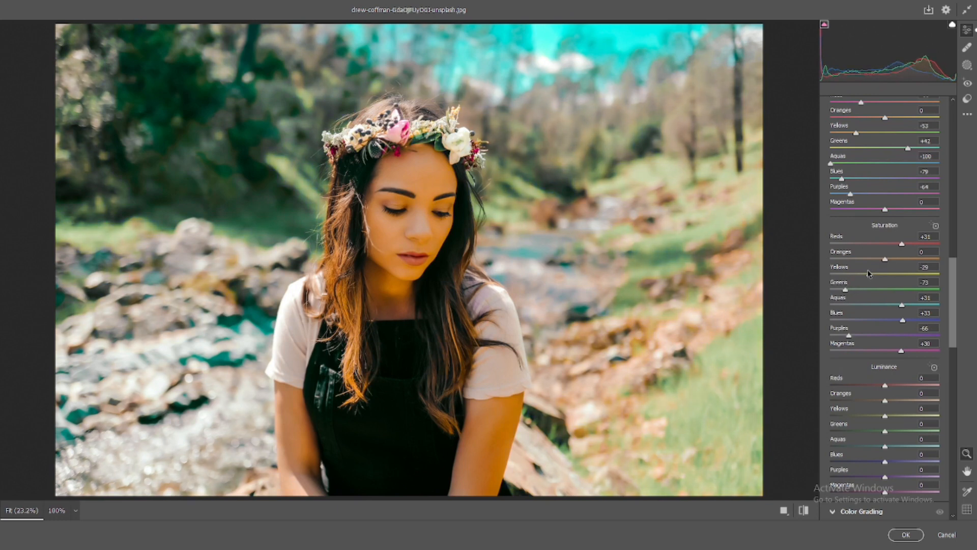
click(868, 273)
double_click(868, 273)
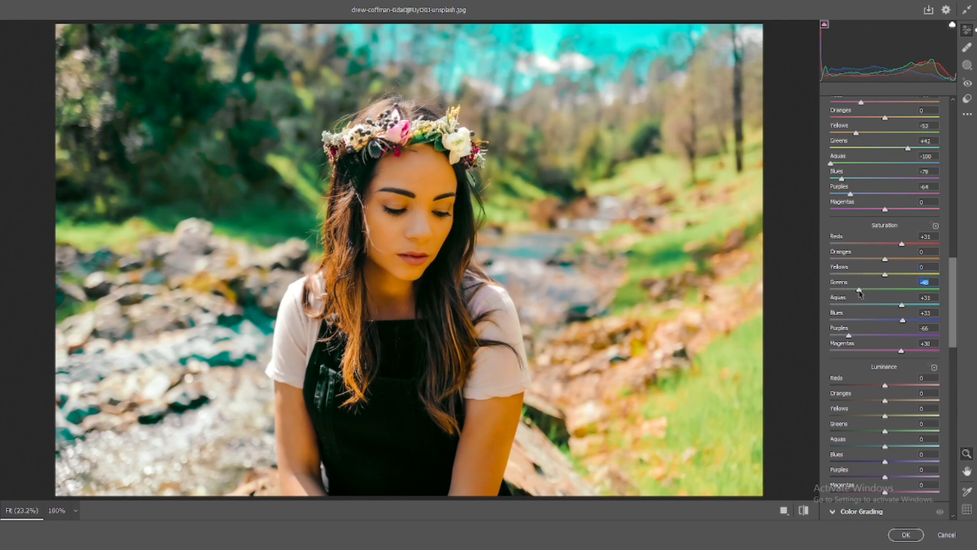
- Set the Greens hue to -85, the Yellows saturation to +23 and the Greens saturation to -7
drag(863, 290, 901, 294)
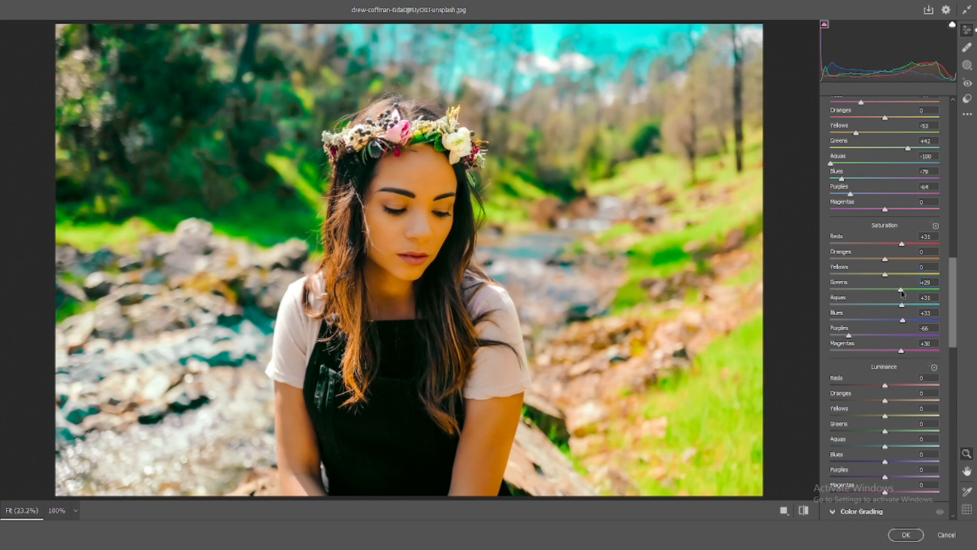
drag(878, 148, 839, 152)
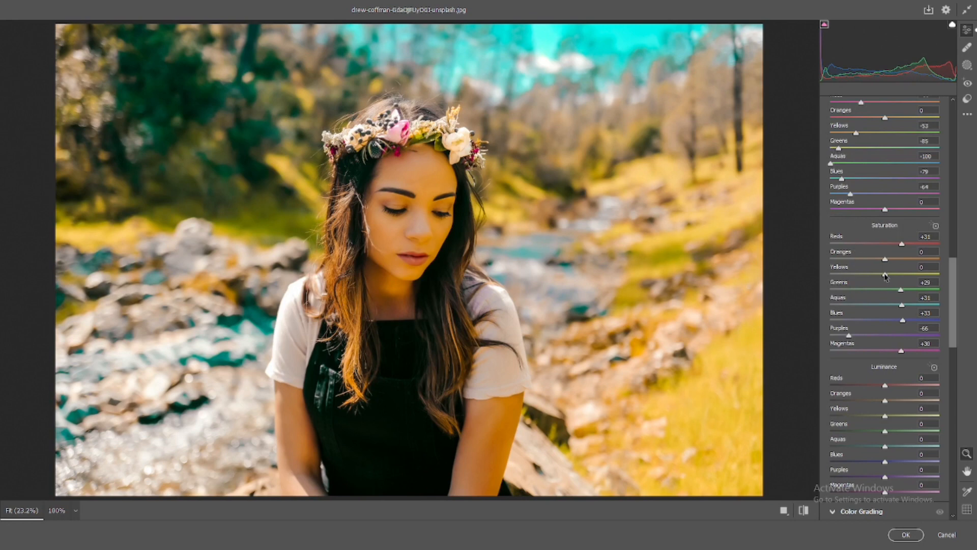
drag(879, 274, 896, 275)
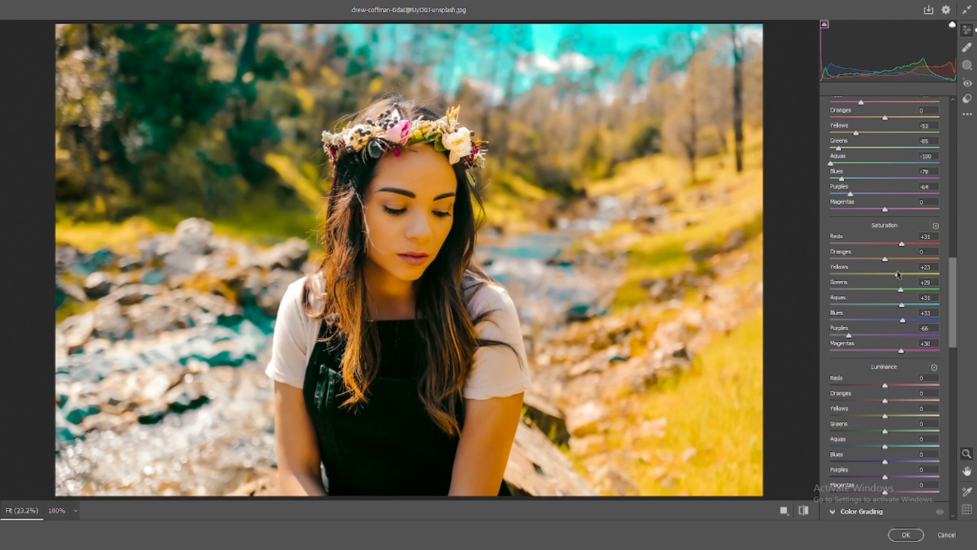
scroll(904, 265, down, 2)
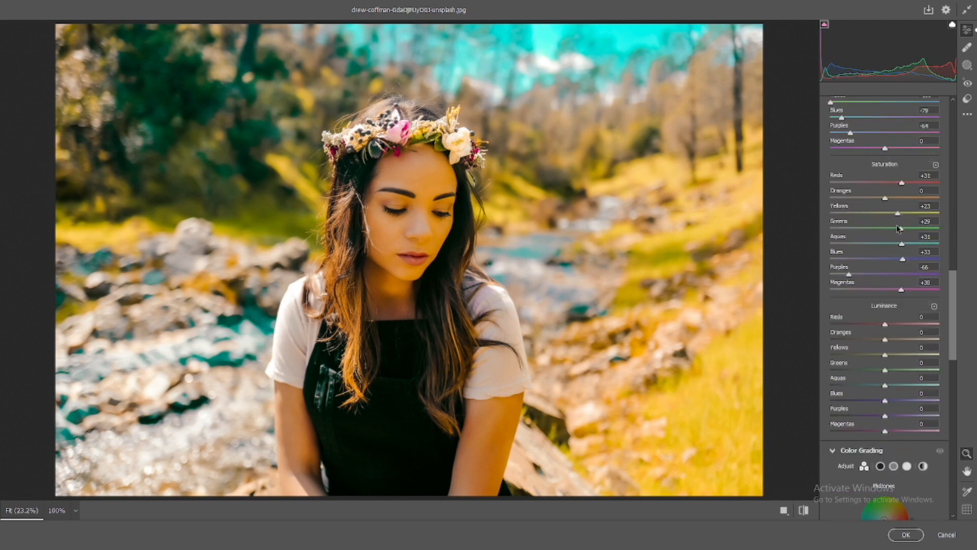
drag(901, 228, 878, 228)
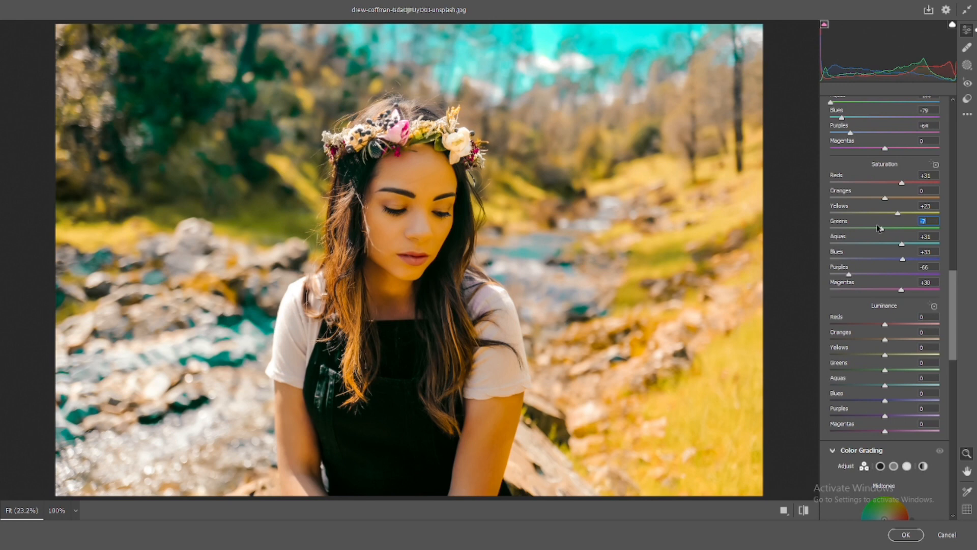
- Set the HSL luminance to Reds +21, Oranges +10, Yellows +8, Greens -32, Aquas -32, Blues -28, Purples +32 and Magentas +35
scroll(879, 229, down, 4)
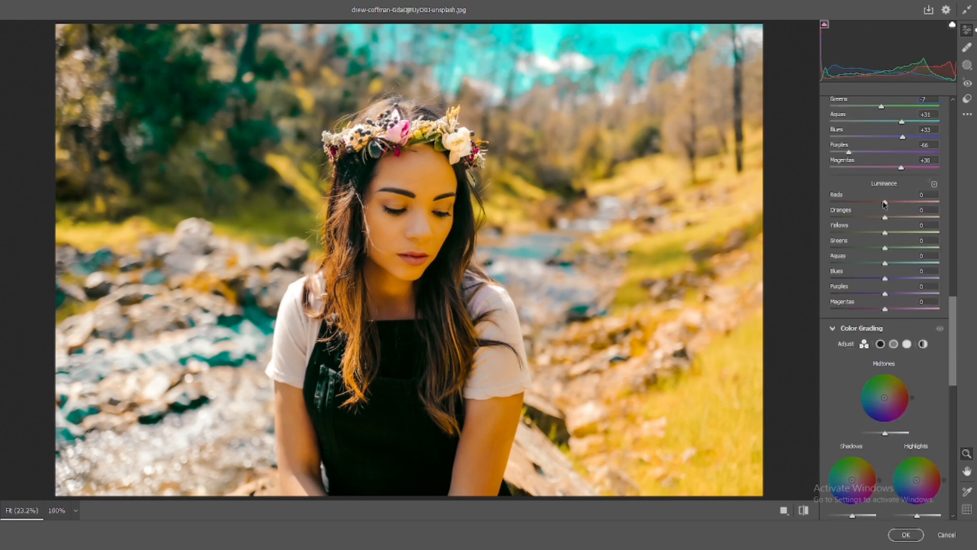
drag(882, 202, 903, 315)
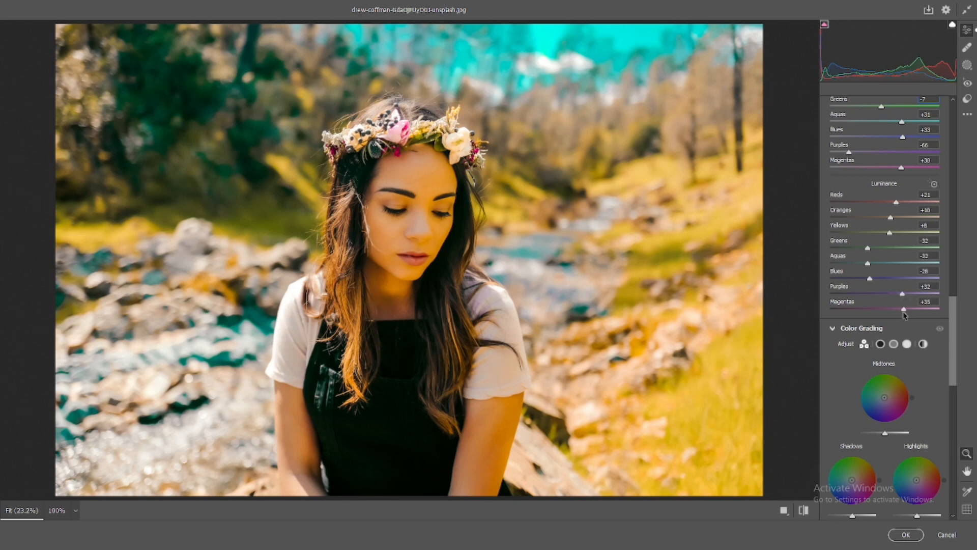
- Compare the edited photo with its default settings by switching repeatedly between the two versions
scroll(903, 300, down, 6)
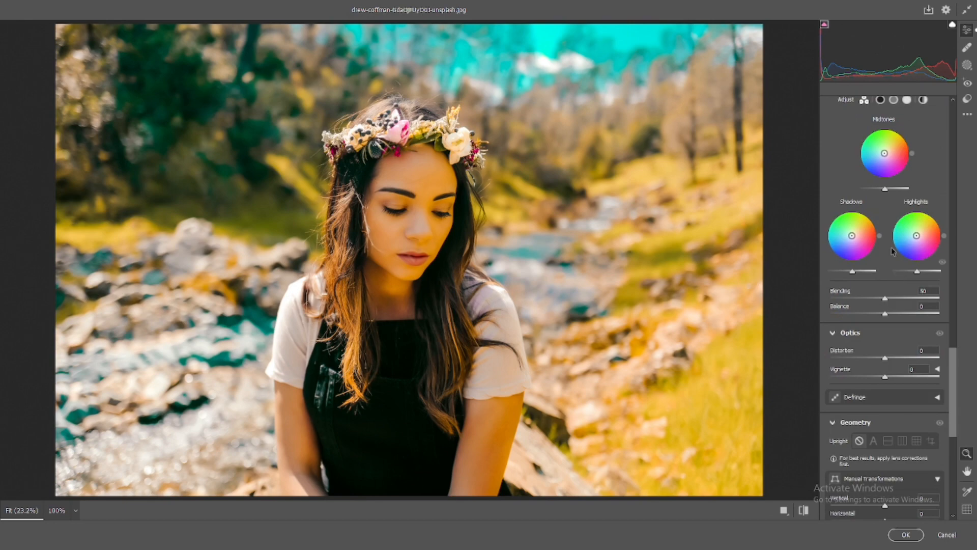
click(804, 511)
click(803, 510)
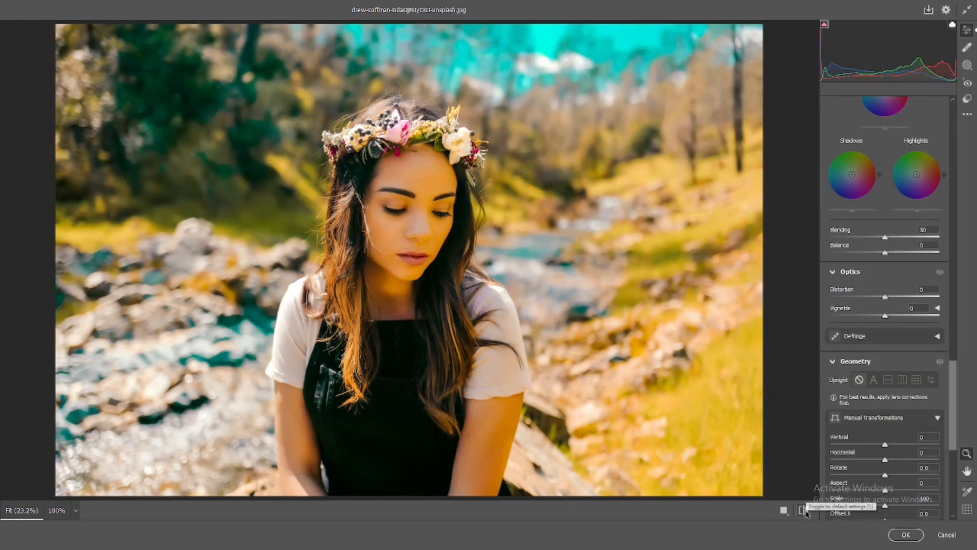
click(804, 511)
click(804, 511)
click(804, 511)
click(804, 511)
click(804, 510)
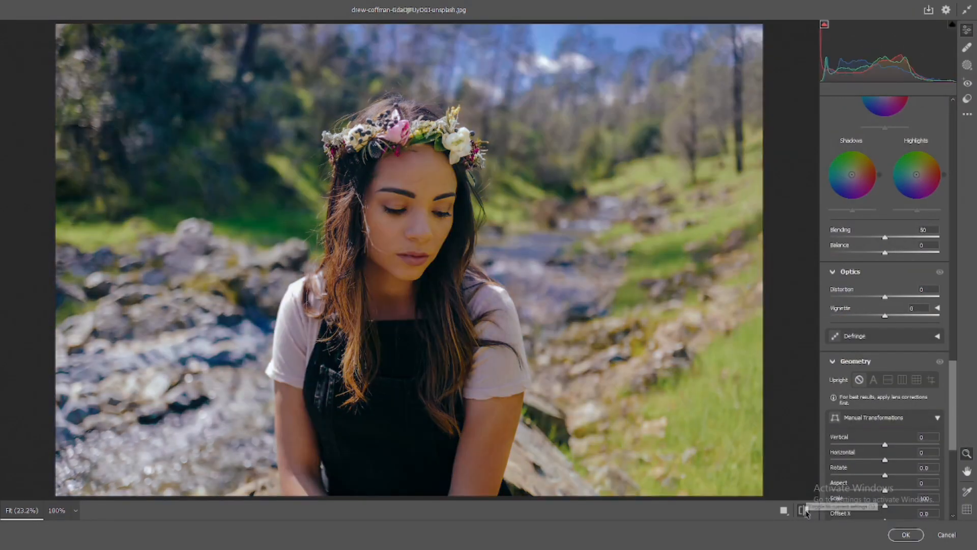
click(804, 510)
- Set the Blue Primary hue to -18 in the camera calibration
scroll(867, 375, up, 2)
scroll(870, 372, down, 8)
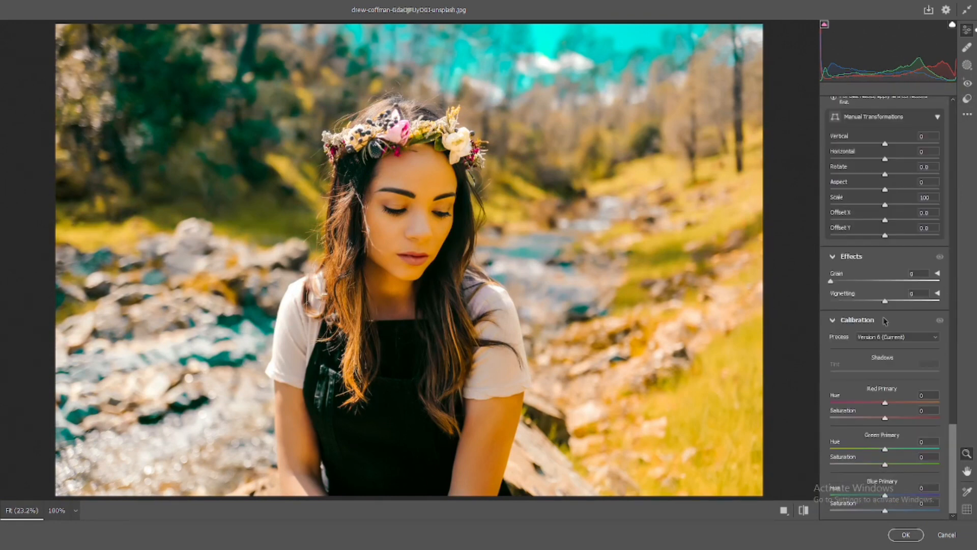
mouse_move(885, 495)
mouse_down()
mouse_move(868, 495)
mouse_move(876, 492)
mouse_up()
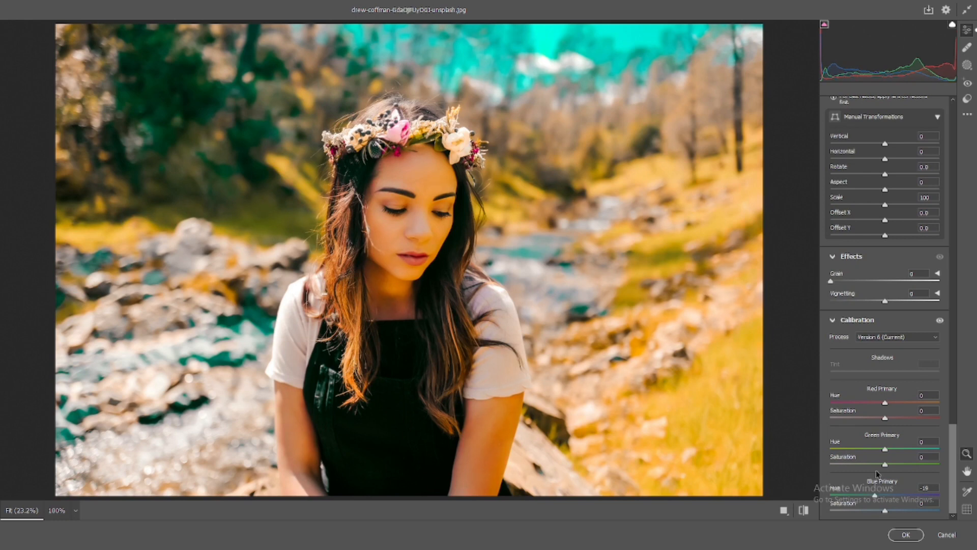
mouse_move(885, 448)
mouse_down()
mouse_move(899, 448)
mouse_move(872, 442)
mouse_move(885, 451)
mouse_up()
- Add anchor points to the point curve at 194/196, 127/130 and 64/64, and raise the black endpoint to output 36
scroll(865, 330, up, 15)
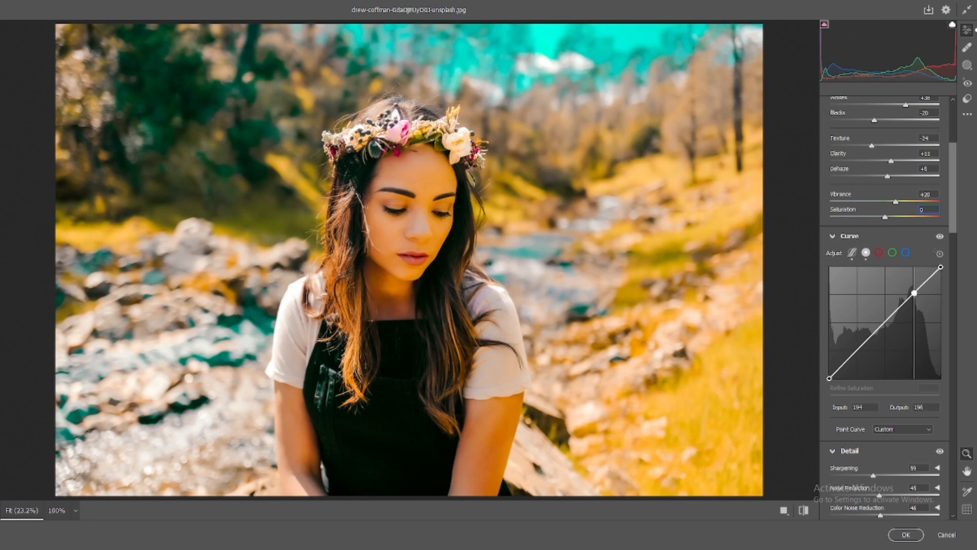
click(886, 321)
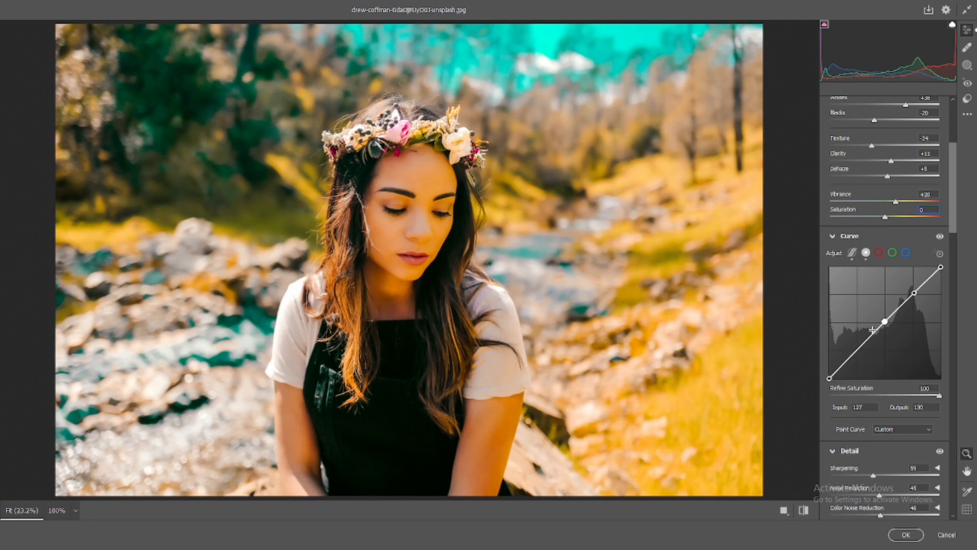
click(856, 350)
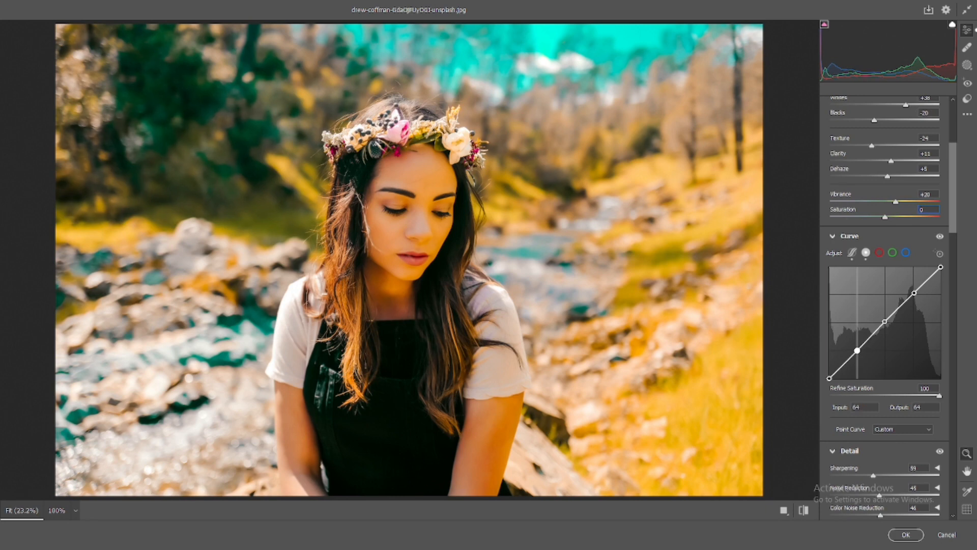
mouse_move(829, 378)
mouse_down()
mouse_move(825, 365)
mouse_move(857, 355)
mouse_move(829, 372)
mouse_move(829, 363)
mouse_up()
key(ctrl+z)
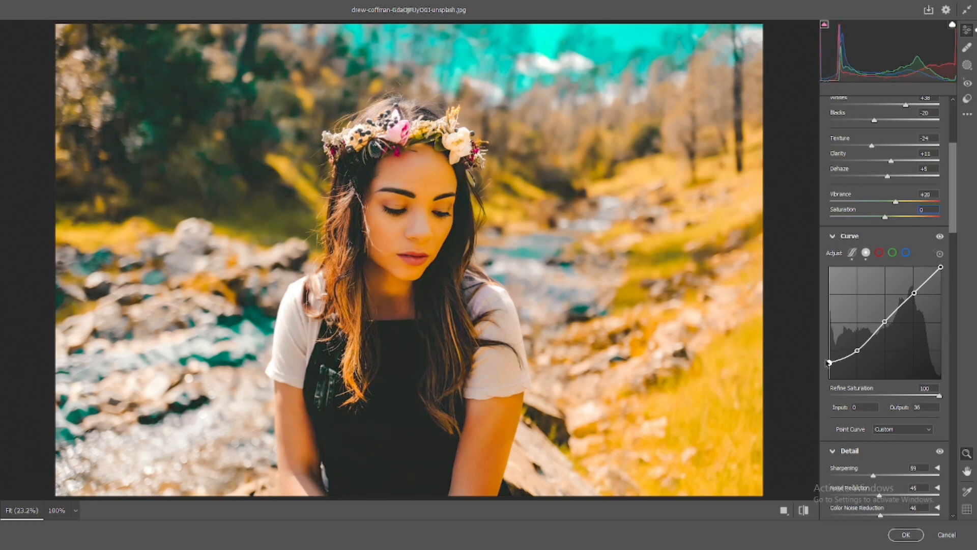
- Add an anchor near the dark end of the point curve and lower the black endpoint to input 1, output 23
click(841, 362)
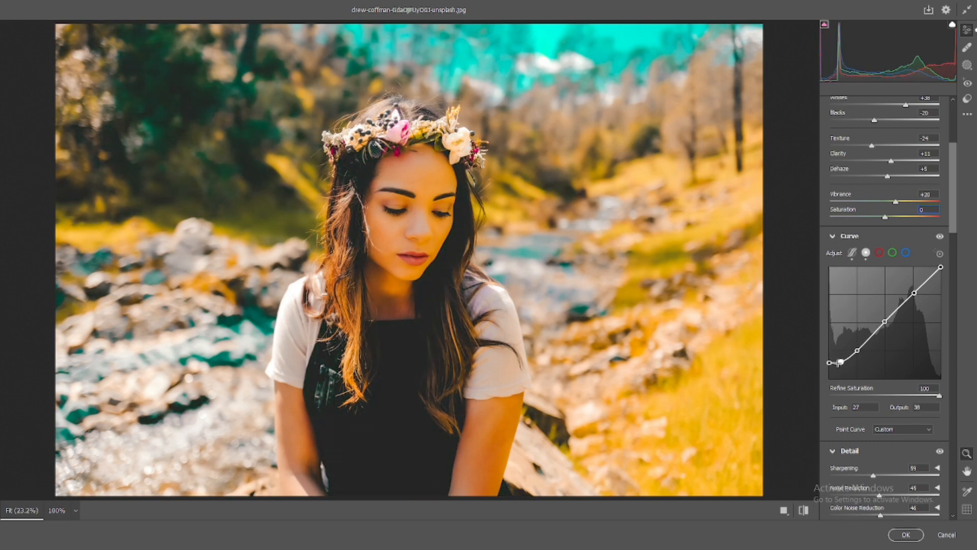
mouse_move(829, 362)
mouse_down()
mouse_move(829, 378)
mouse_move(827, 368)
mouse_move(841, 365)
mouse_move(830, 378)
mouse_move(830, 367)
mouse_up()
click(840, 365)
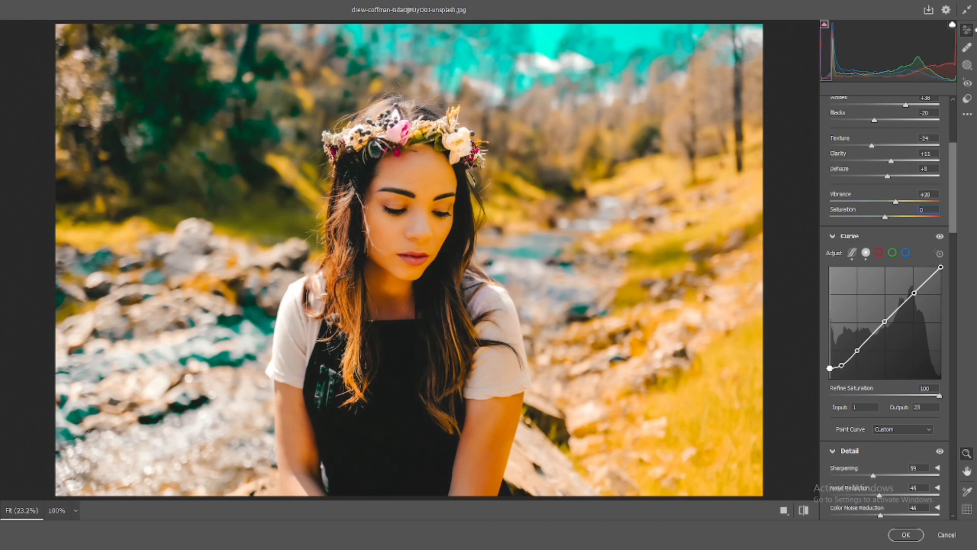
- Set Sharpening to 67, Noise Reduction to 56 and Color Noise Reduction to 55, and inspect the face up close
scroll(897, 341, down, 5)
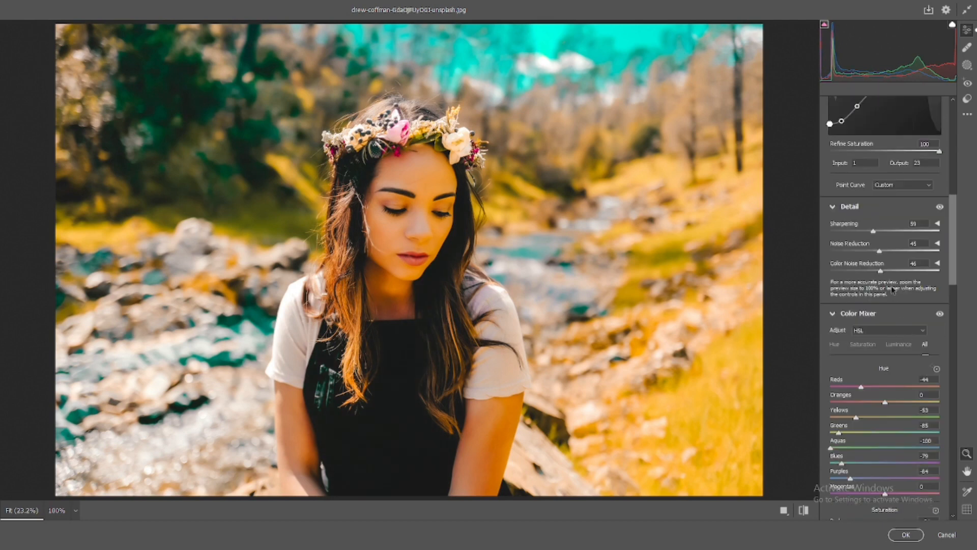
drag(883, 251, 889, 271)
click(881, 230)
click(443, 229)
click(444, 229)
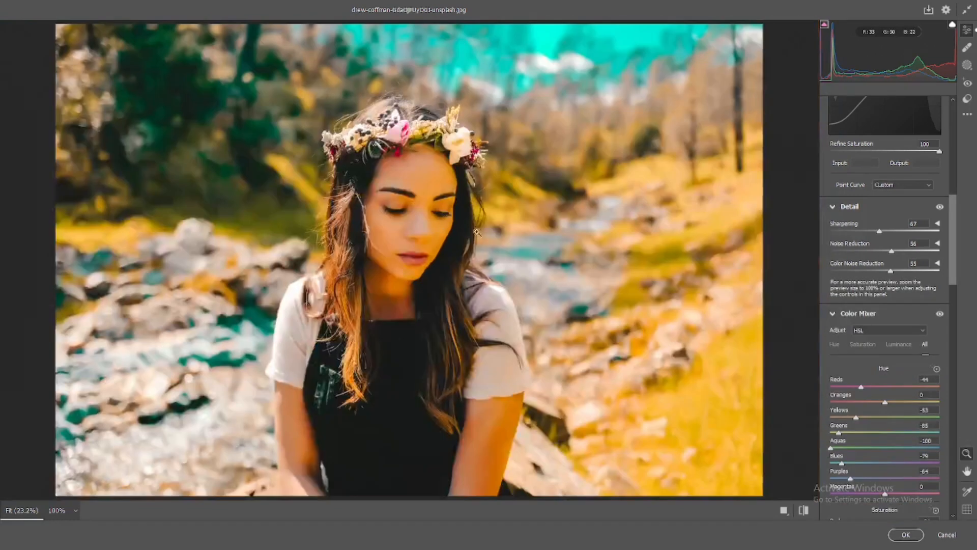
- Create a new mask that automatically selects the photo's background
scroll(860, 288, down, 10)
scroll(865, 300, down, 8)
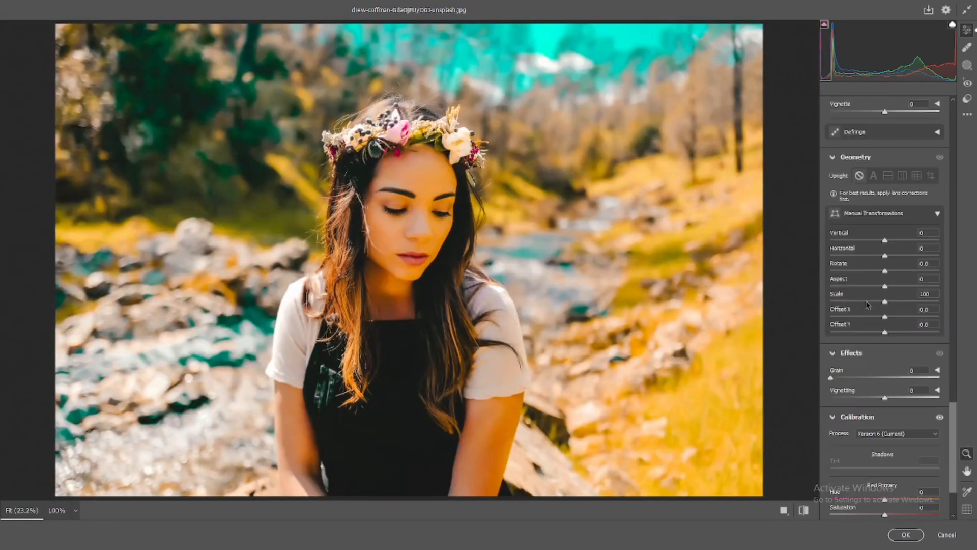
scroll(894, 337, up, 15)
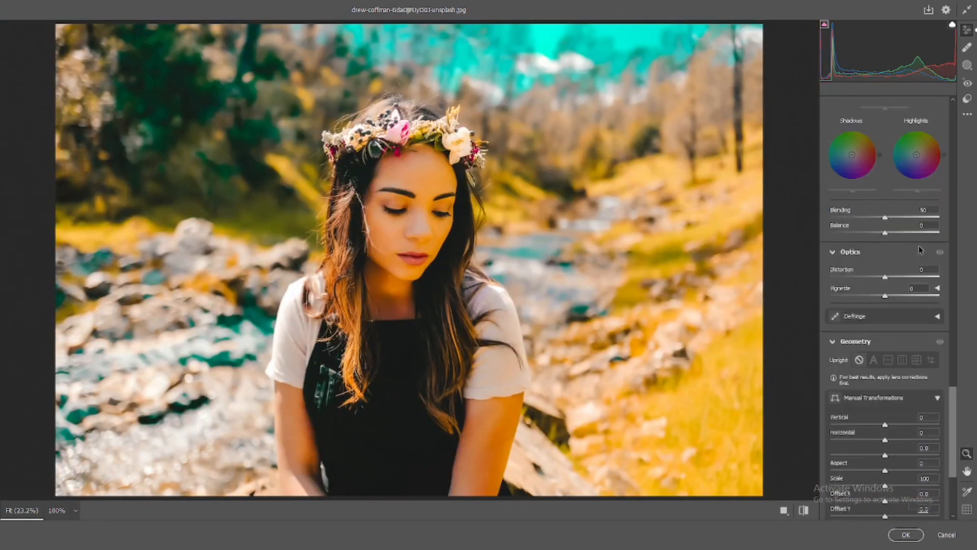
click(969, 98)
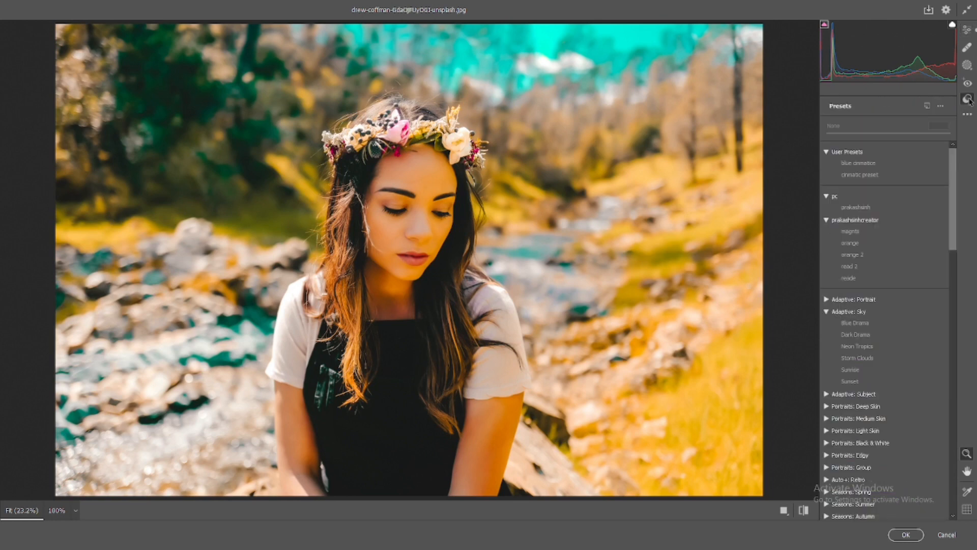
click(967, 84)
click(968, 68)
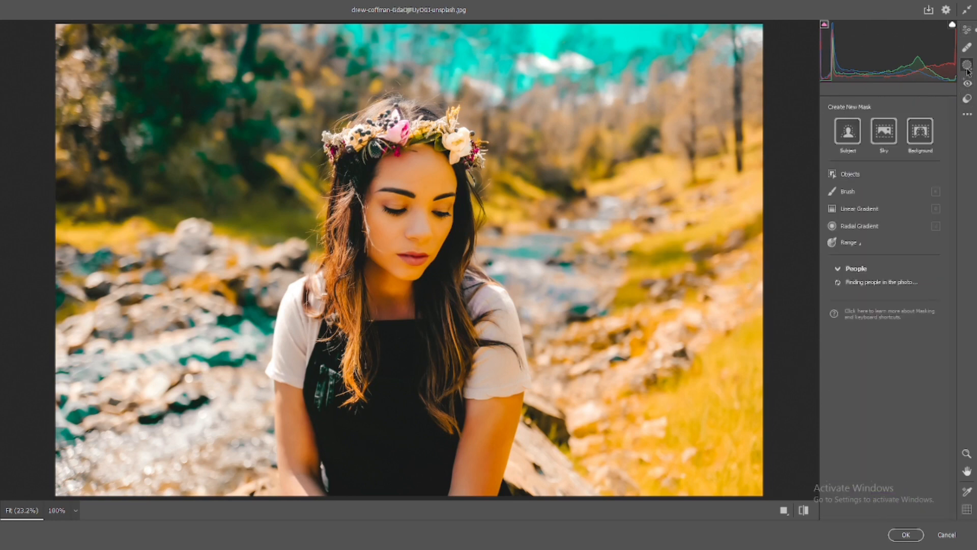
click(920, 133)
click(910, 142)
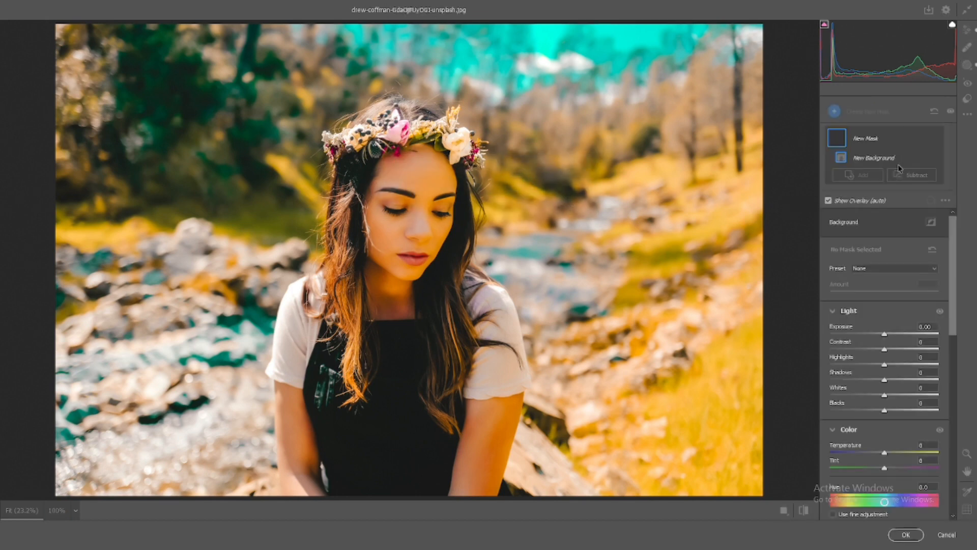
- Set the background mask's hue to -10.9 to shift the foliage towards orange
scroll(938, 270, down, 10)
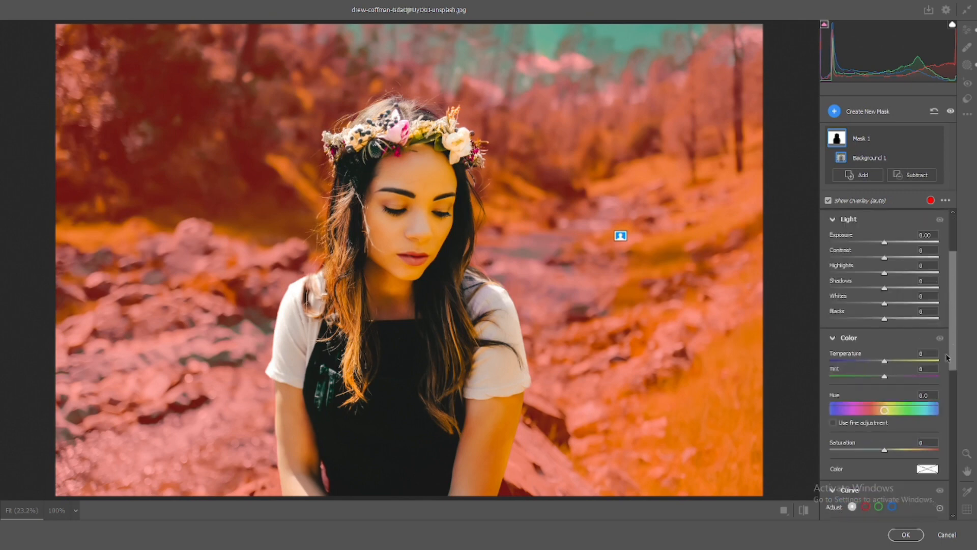
scroll(940, 408, up, 5)
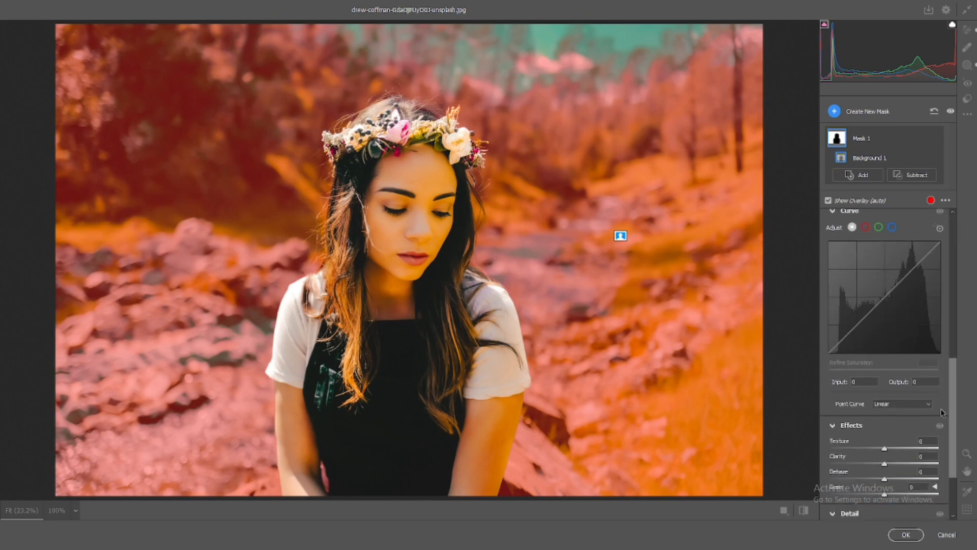
scroll(943, 328, up, 1)
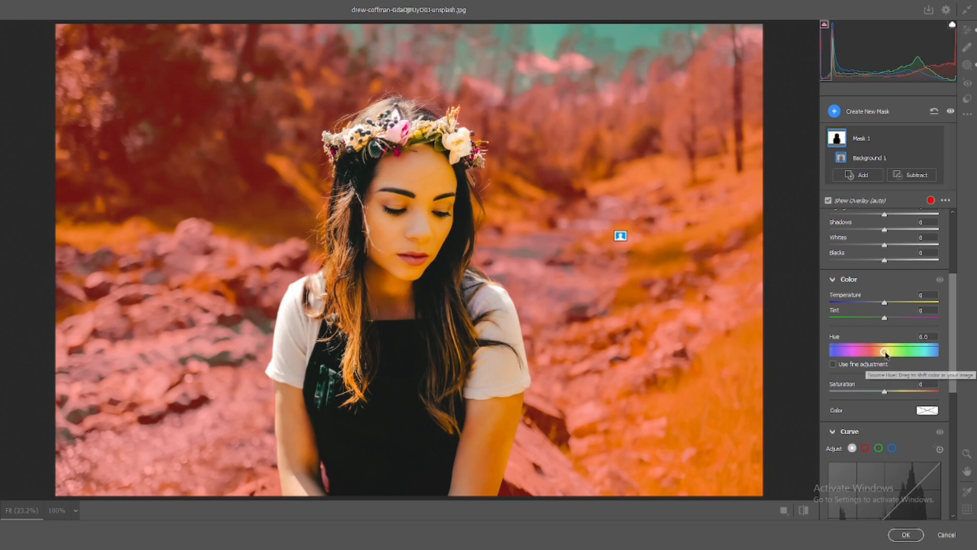
drag(885, 352, 882, 354)
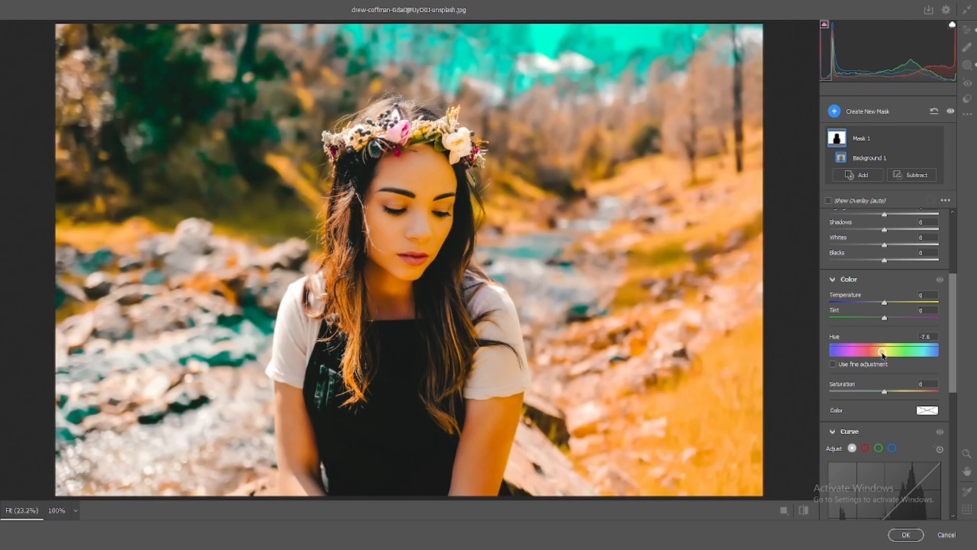
drag(881, 355, 880, 355)
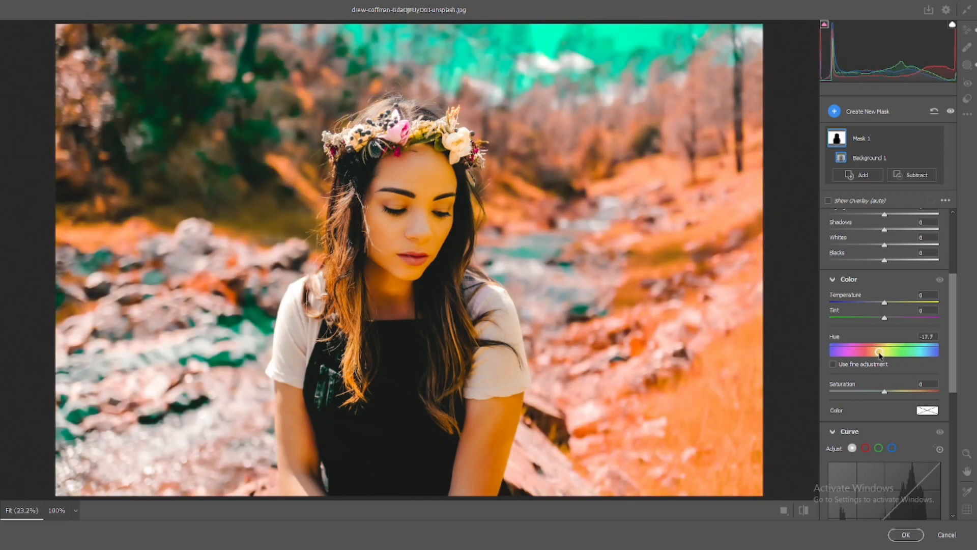
drag(880, 355, 882, 355)
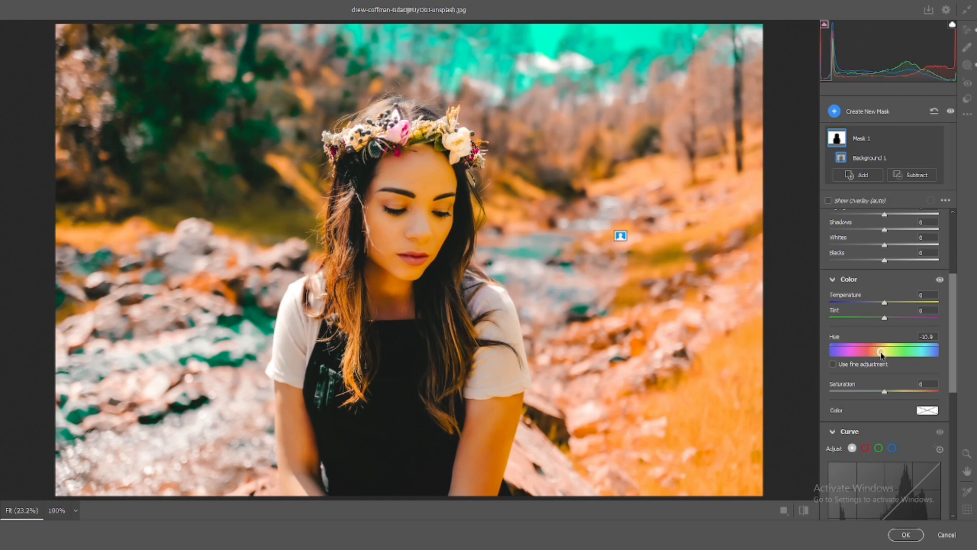
- Add anchor points to the background mask's point curve at 193/193, 128/133 and 63/61
scroll(888, 351, down, 5)
scroll(877, 258, up, 3)
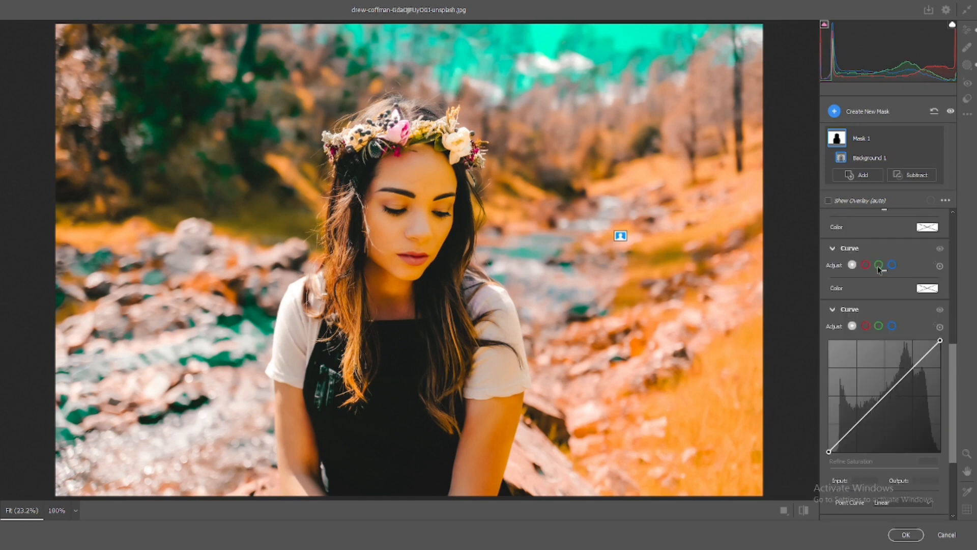
click(912, 367)
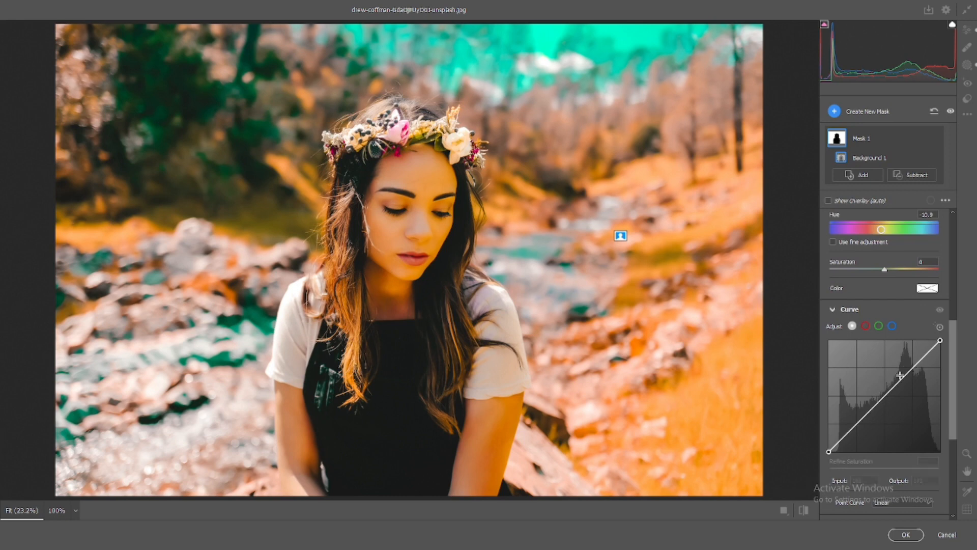
drag(913, 366, 912, 367)
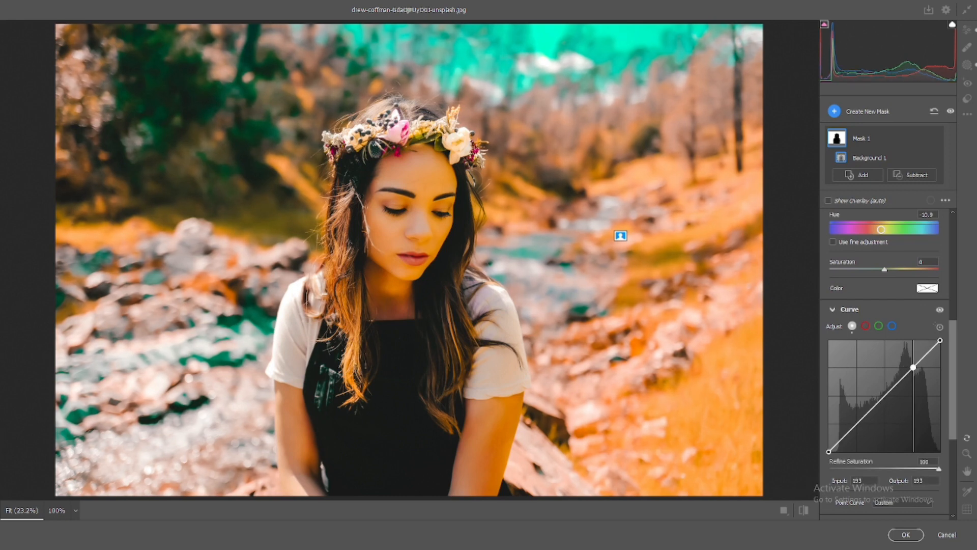
click(884, 394)
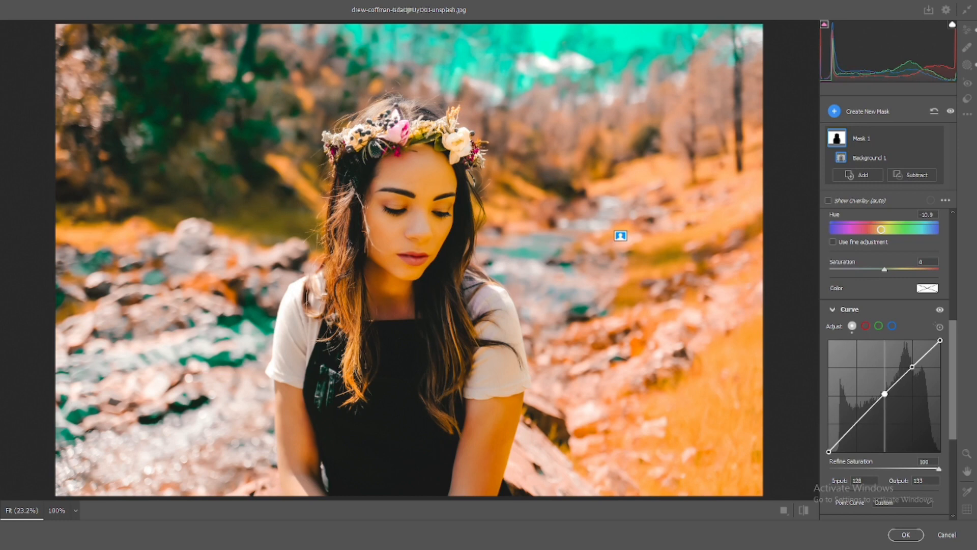
click(855, 424)
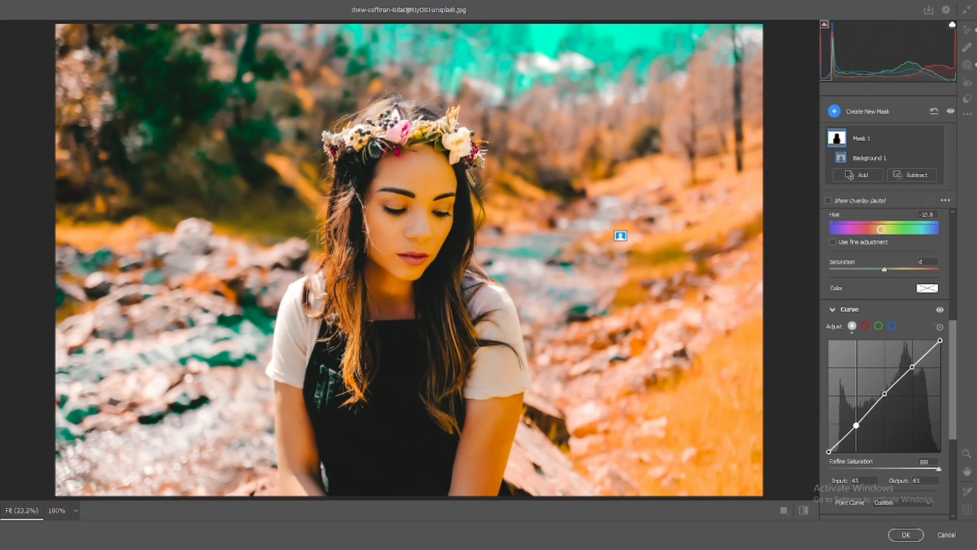
- Try a raised black endpoint with the mask curve's anchors at 132/126 and 196/187, and reset the curve channel
drag(829, 451, 856, 424)
drag(884, 393, 886, 398)
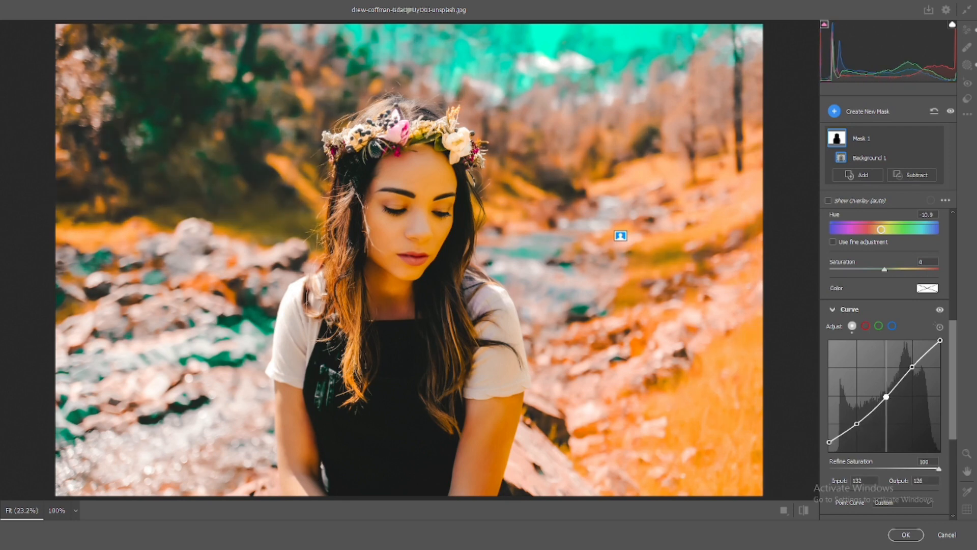
drag(912, 367, 914, 369)
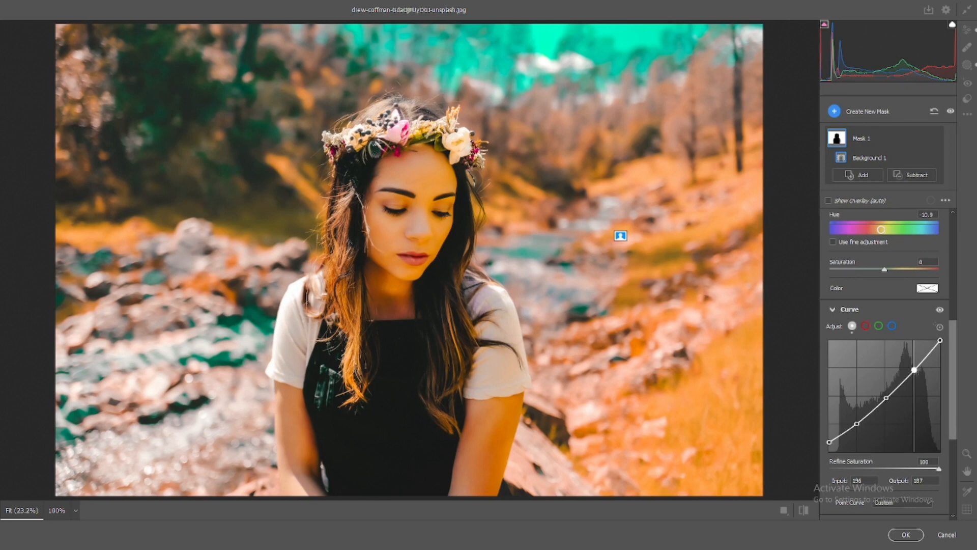
drag(940, 340, 941, 349)
key(ctrl+z)
right_click(936, 351)
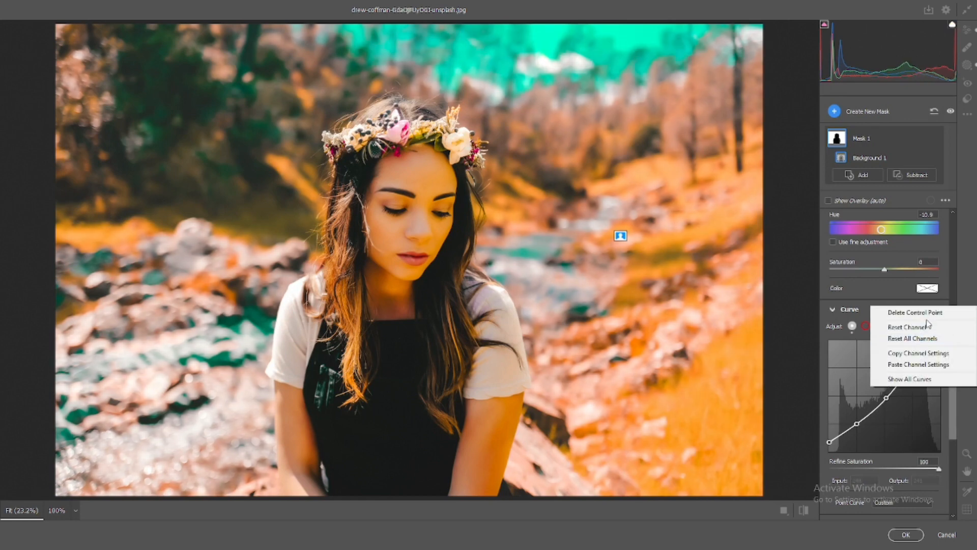
click(895, 326)
- Darken the midtones of the background mask's point curve with a single anchor at input 134, output 119
drag(884, 396, 887, 400)
double_click(887, 401)
scroll(892, 351, down, 1)
scroll(892, 344, up, 1)
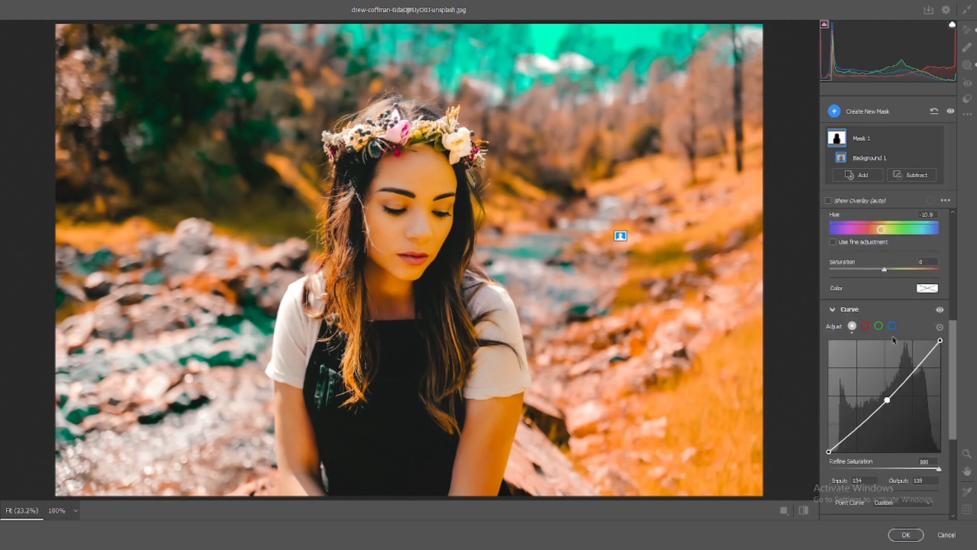
- Set the background mask's Noise Reduction to +100, Moire Reduction to +100 and Defringe to +90
scroll(893, 338, down, 3)
scroll(894, 335, down, 1)
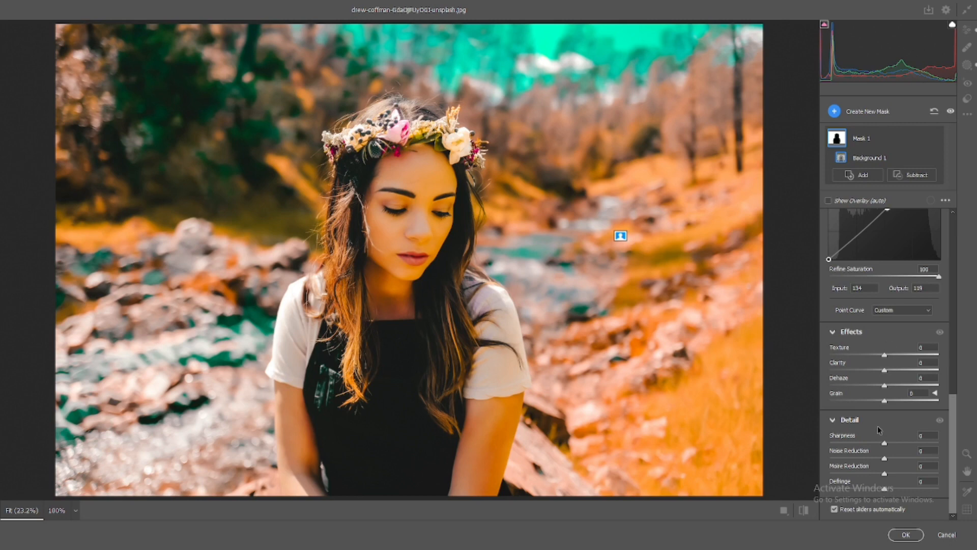
drag(884, 458, 939, 474)
drag(884, 489, 942, 458)
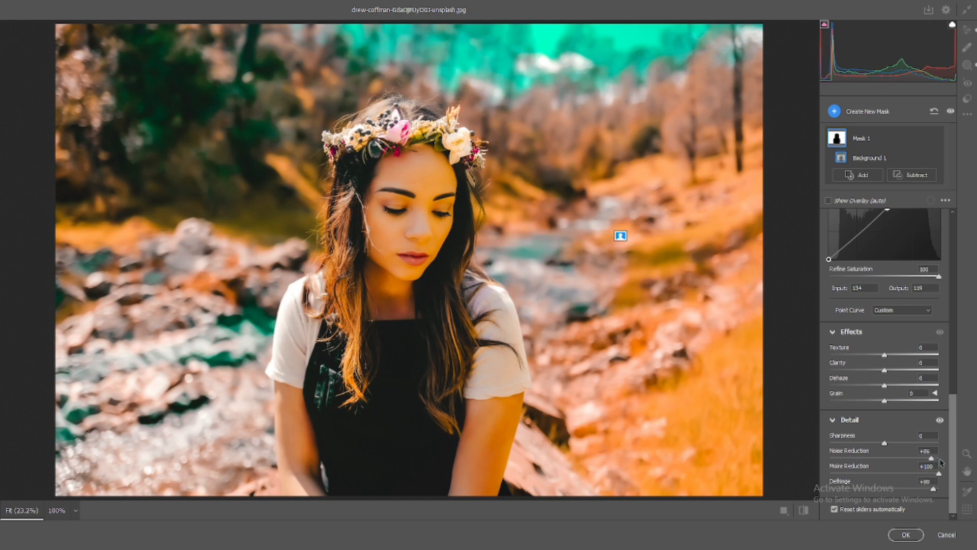
- Try different saturation levels on the background mask and reset Saturation to 0
scroll(924, 438, up, 5)
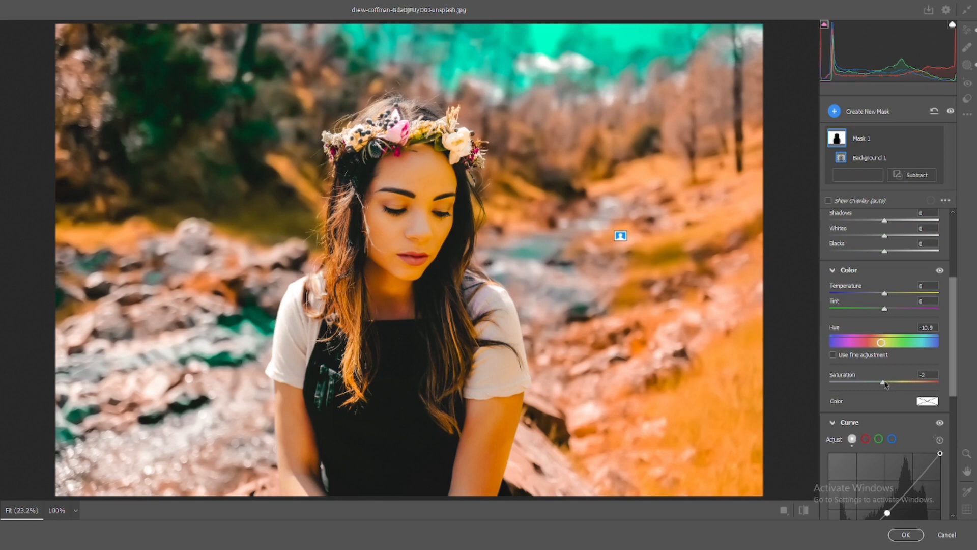
drag(893, 385, 846, 382)
double_click(845, 382)
- Try Tint +14 and Temperature -12 on the background mask, and undo both changes
scroll(896, 361, up, 3)
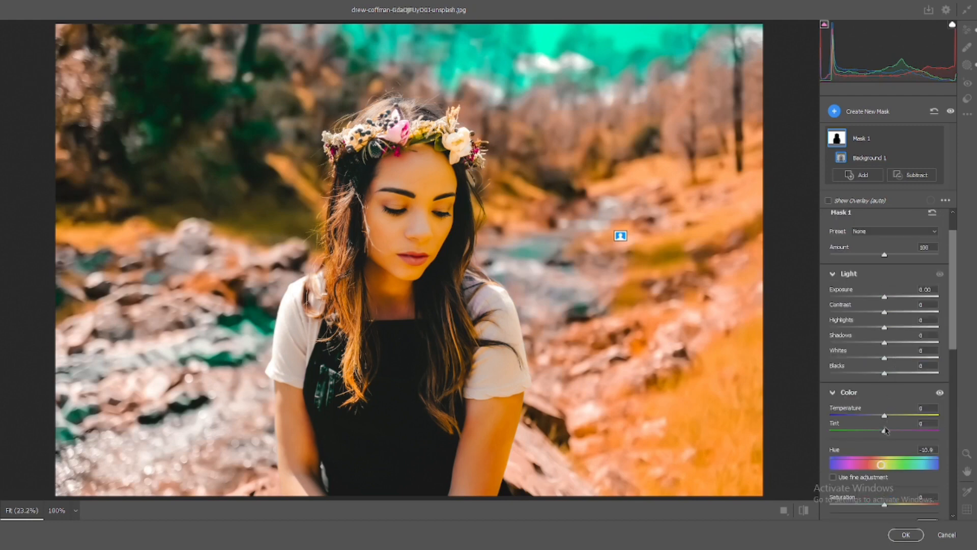
drag(886, 432, 878, 417)
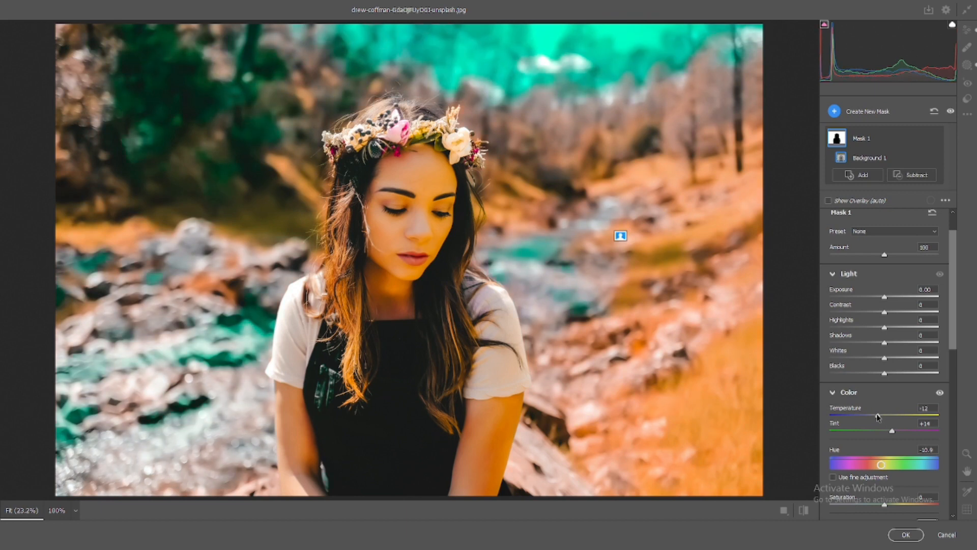
key(ctrl+z)
key(ctrl+z)
- Set the background mask's Temperature to -8, Tint to +7, Highlights to -26 and Shadows to -4
drag(885, 430, 880, 414)
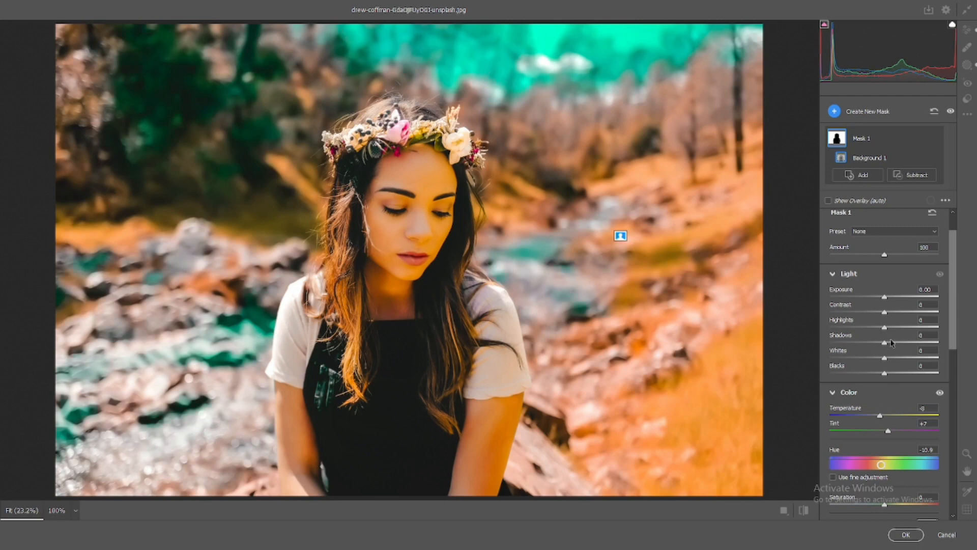
drag(884, 327, 884, 307)
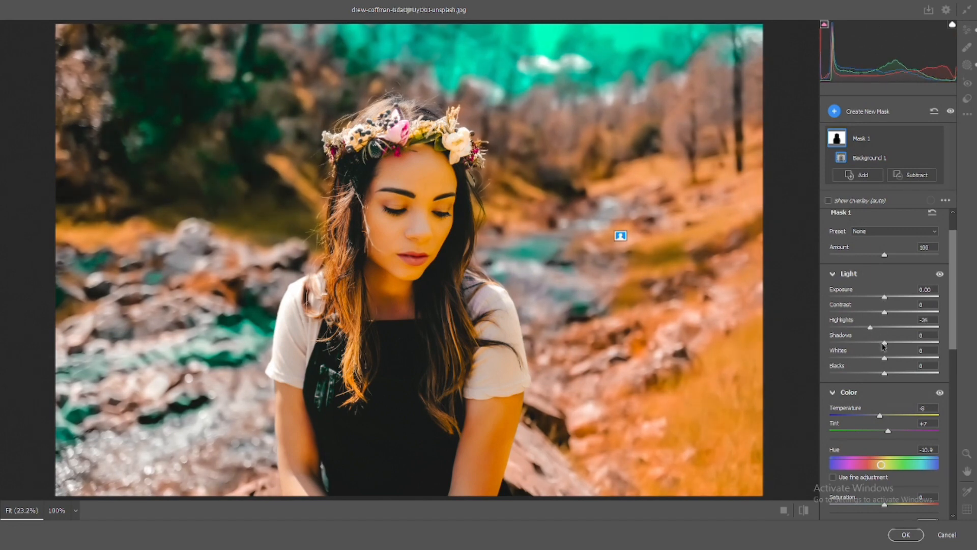
drag(883, 358, 874, 358)
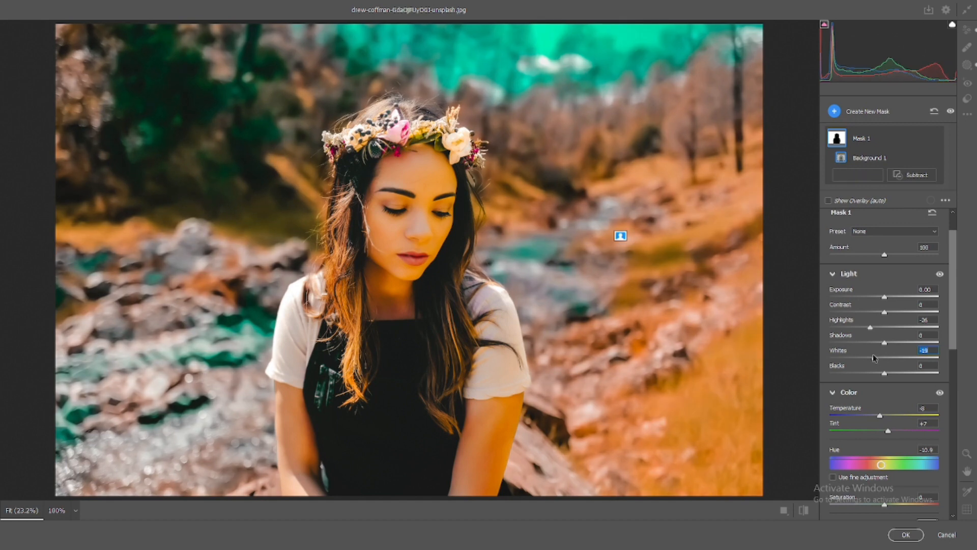
double_click(872, 354)
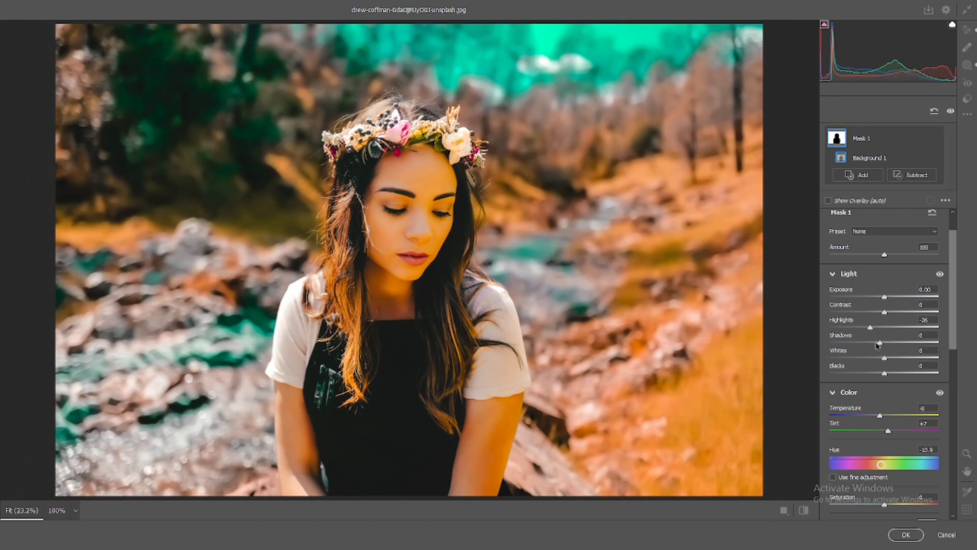
mouse_move(884, 342)
mouse_down()
mouse_move(874, 344)
mouse_move(882, 345)
mouse_up()
scroll(886, 339, down, 10)
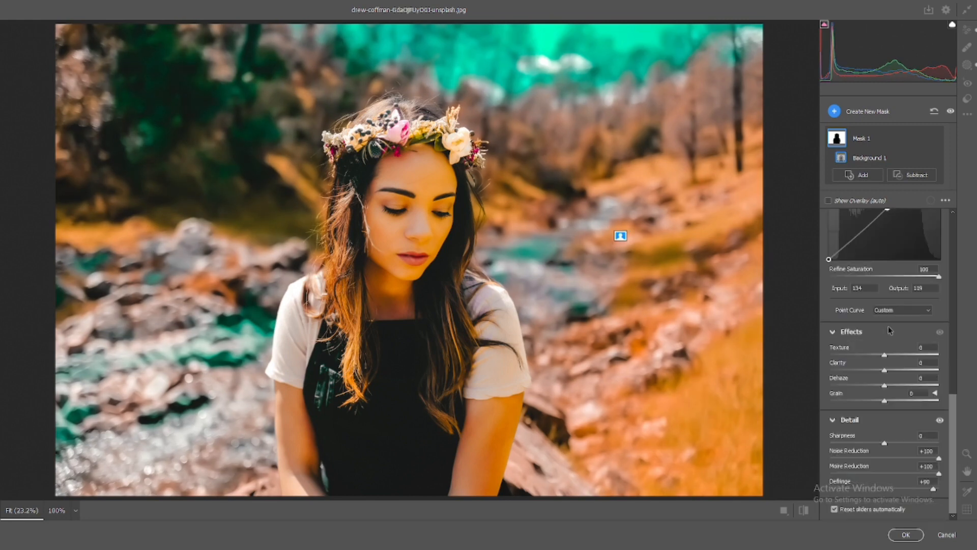
scroll(888, 330, up, 10)
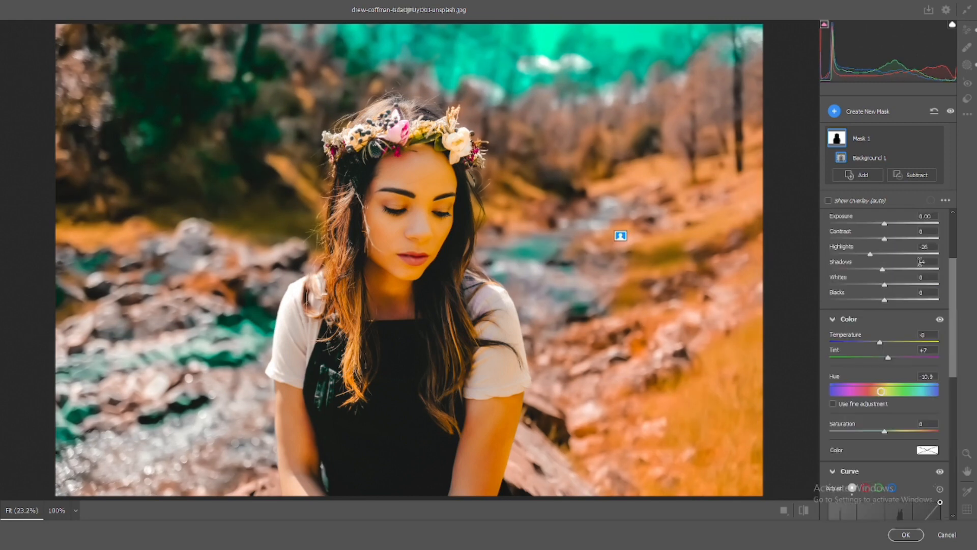
- Return to the global adjustments and use Color Grading to tint the midtones slightly orange and the shadows blue
click(968, 32)
scroll(889, 198, down, 10)
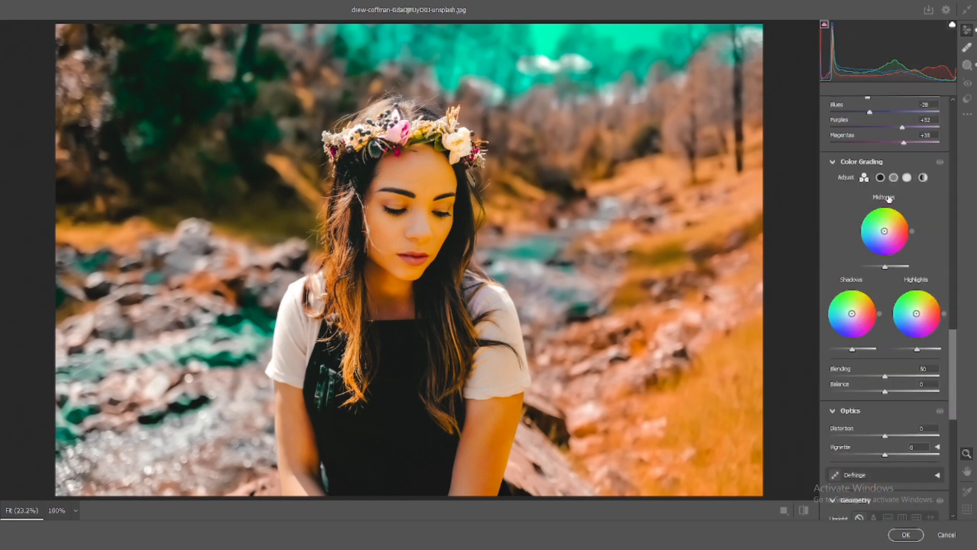
scroll(888, 198, down, 2)
scroll(876, 224, up, 6)
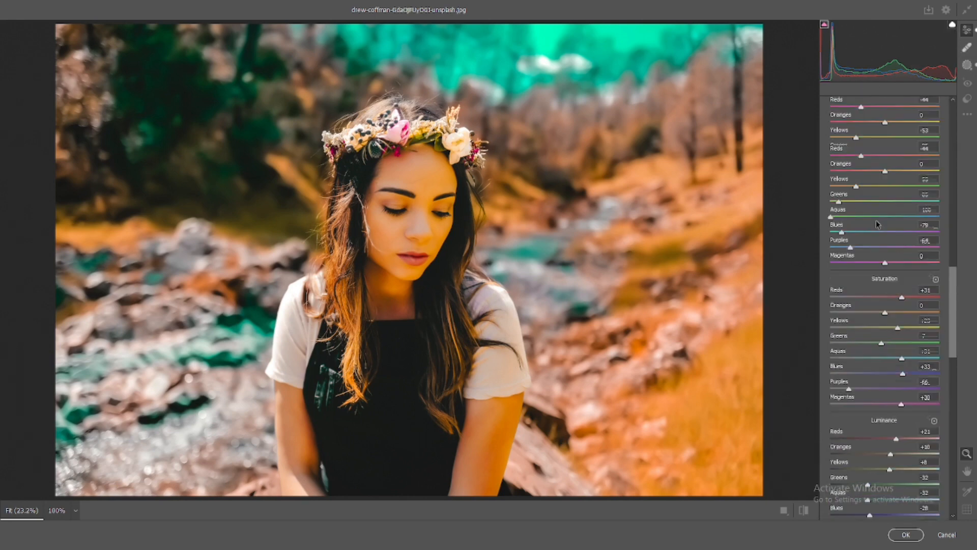
scroll(876, 224, down, 10)
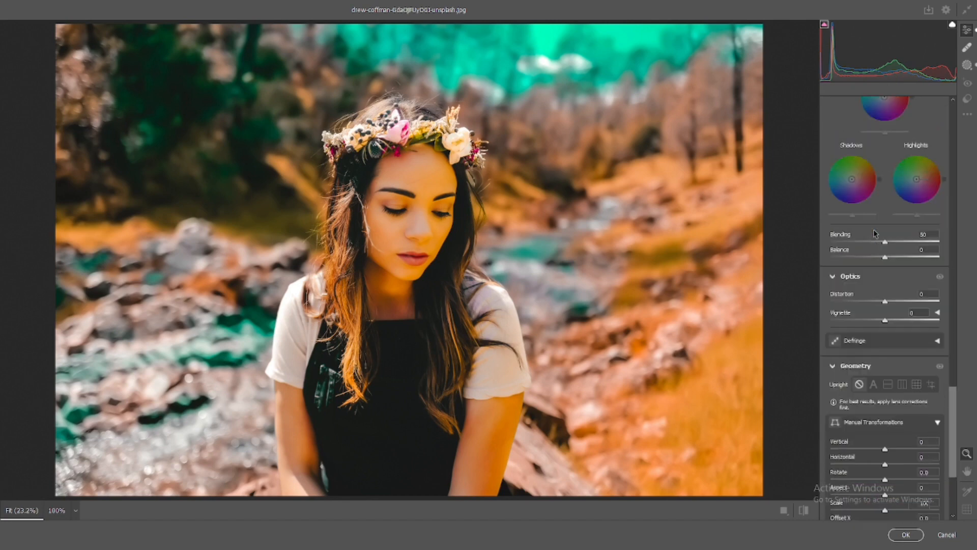
scroll(875, 233, up, 3)
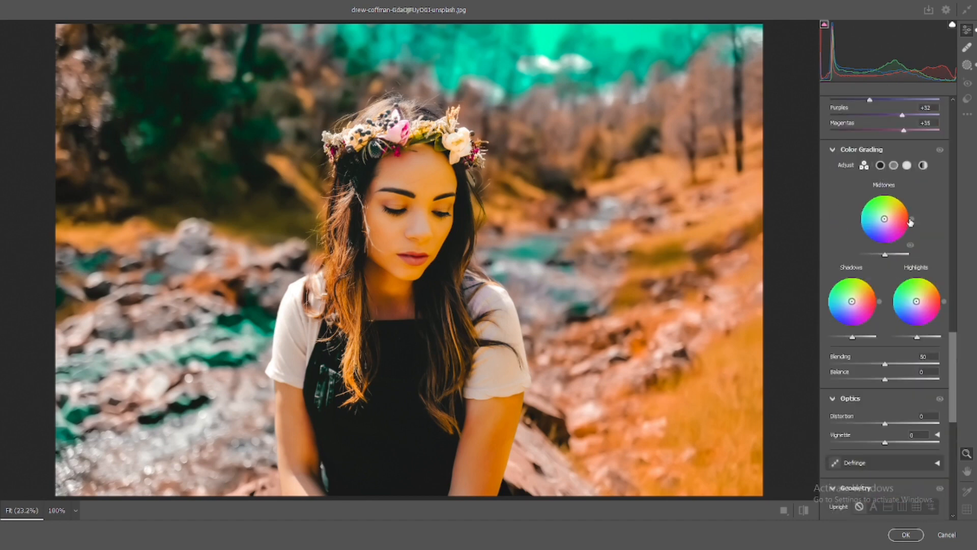
mouse_move(911, 219)
mouse_down()
mouse_move(910, 206)
mouse_move(882, 216)
mouse_up()
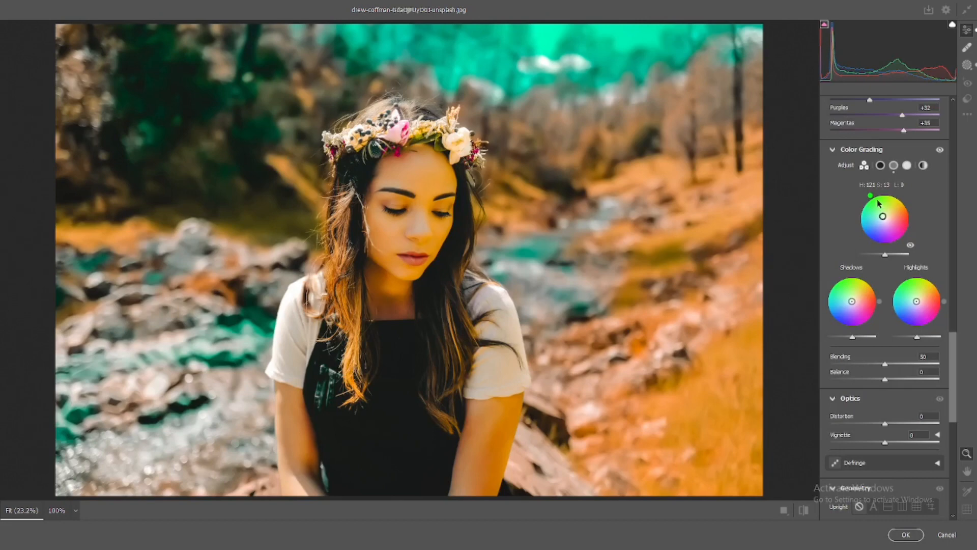
drag(871, 200, 912, 198)
drag(911, 198, 913, 201)
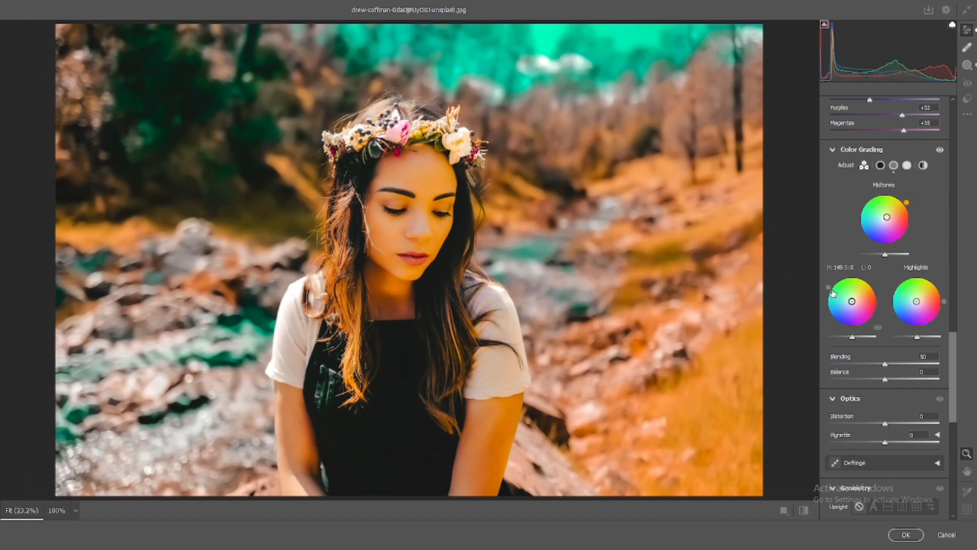
drag(852, 304, 849, 307)
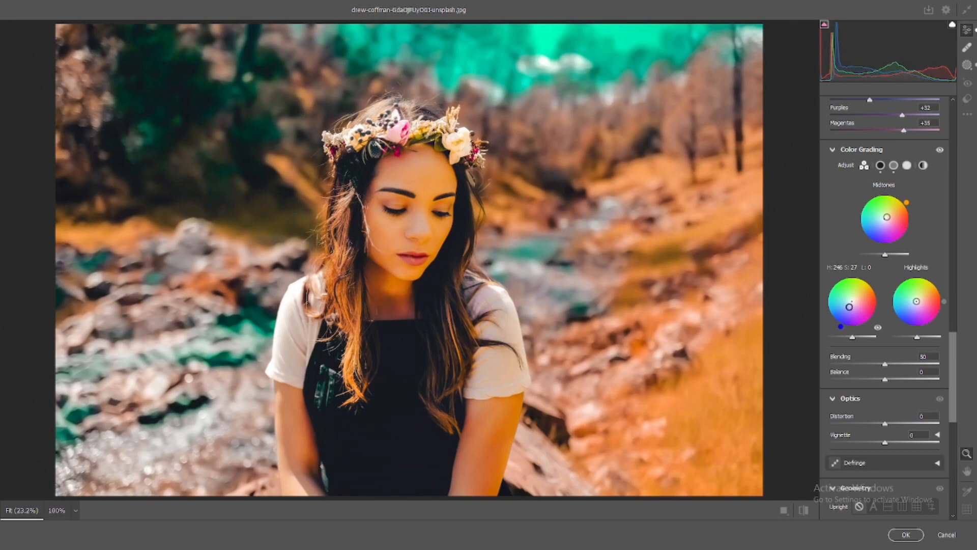
mouse_move(848, 307)
mouse_down()
mouse_move(832, 308)
mouse_move(852, 301)
mouse_move(847, 324)
mouse_move(834, 298)
mouse_move(842, 334)
mouse_move(850, 306)
mouse_up()
- Try a teal tint with hue 178 and saturation 19 on the Color Grading highlights and return their saturation to 0
mouse_move(894, 305)
mouse_down()
mouse_move(908, 321)
mouse_move(915, 302)
mouse_move(888, 301)
mouse_move(892, 281)
mouse_move(940, 271)
mouse_move(911, 280)
mouse_move(893, 303)
mouse_up()
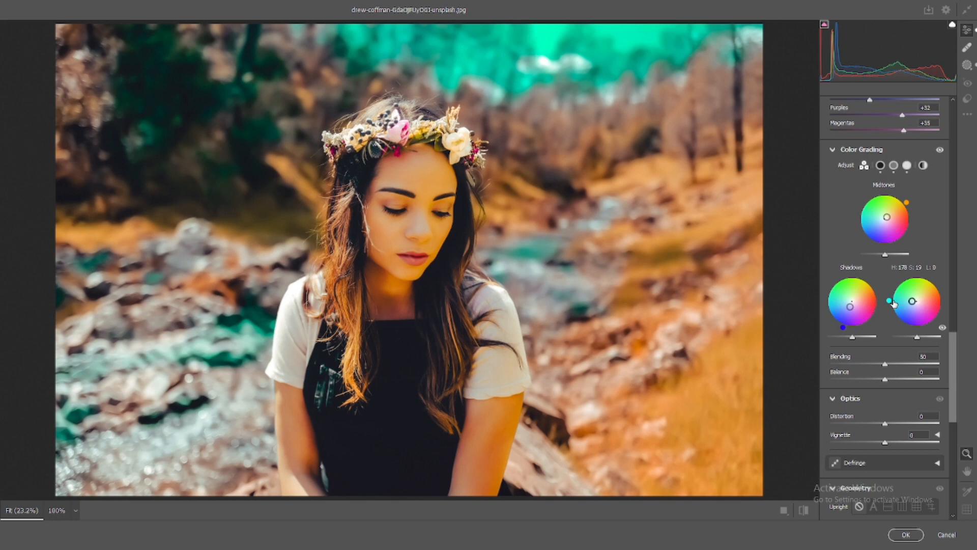
drag(894, 303, 916, 301)
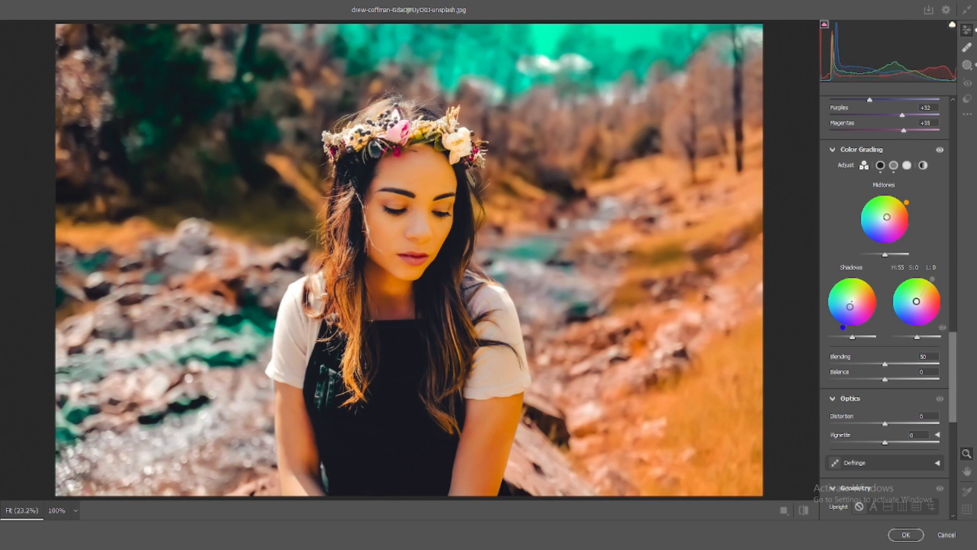
drag(932, 279, 914, 276)
- Compare the graded portrait with its default settings by switching between them several times
scroll(911, 285, down, 10)
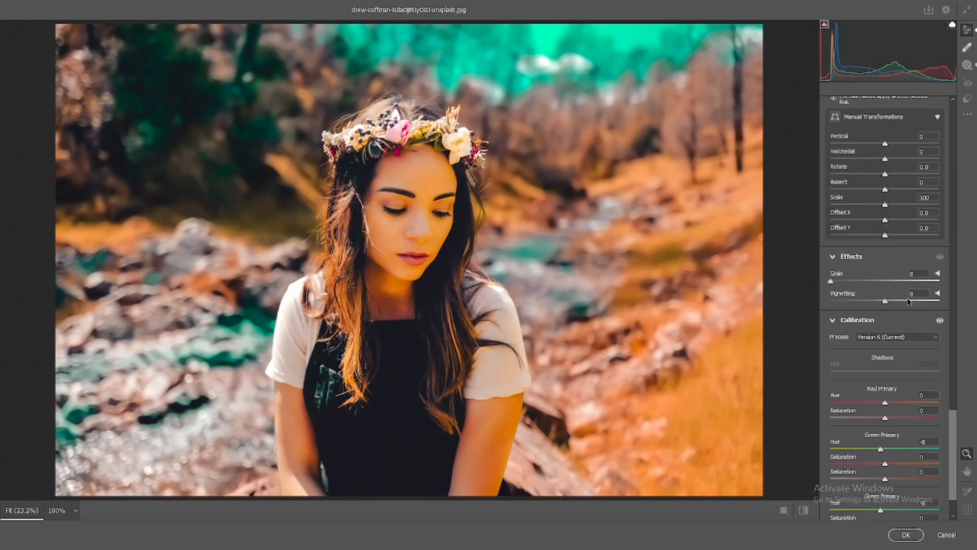
click(803, 509)
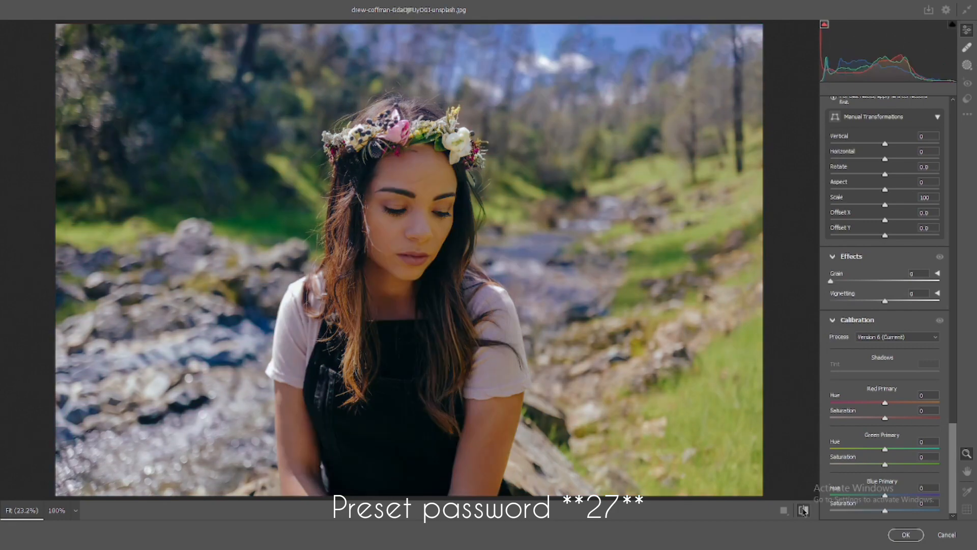
click(803, 509)
click(803, 510)
click(803, 510)
click(804, 509)
click(804, 510)
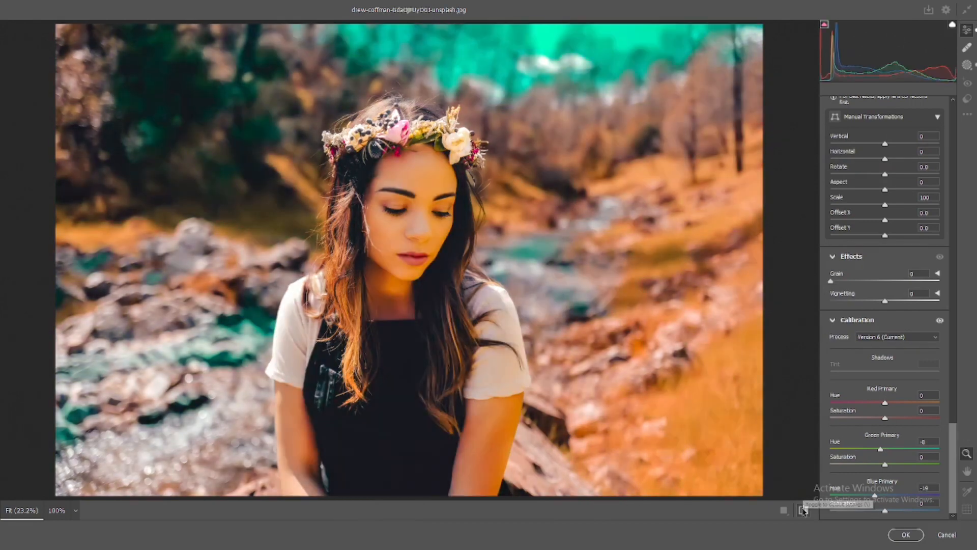
click(804, 510)
click(804, 510)
- In the Color Mixer, set Yellows saturation to +1, Greens saturation to -100 and Yellows luminance to +3
scroll(885, 355, up, 10)
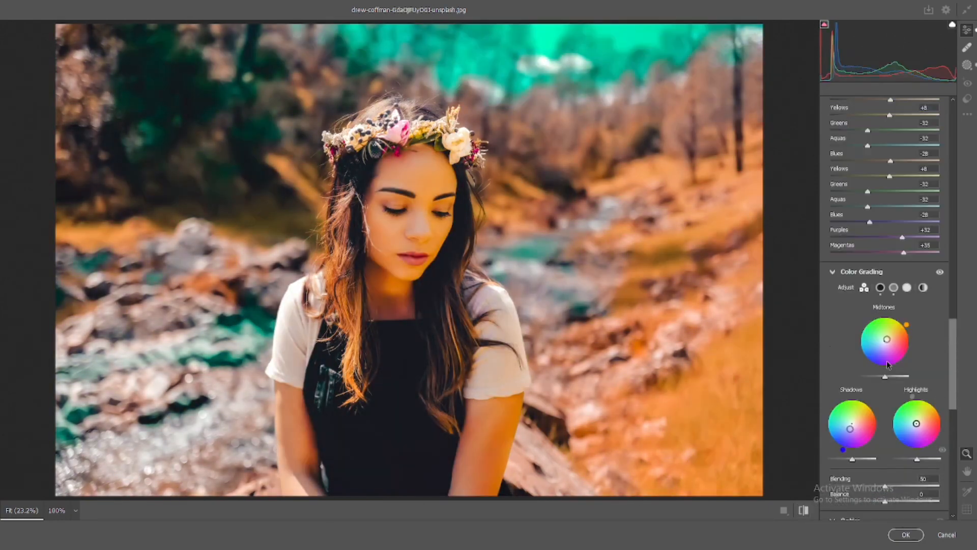
drag(897, 267, 886, 268)
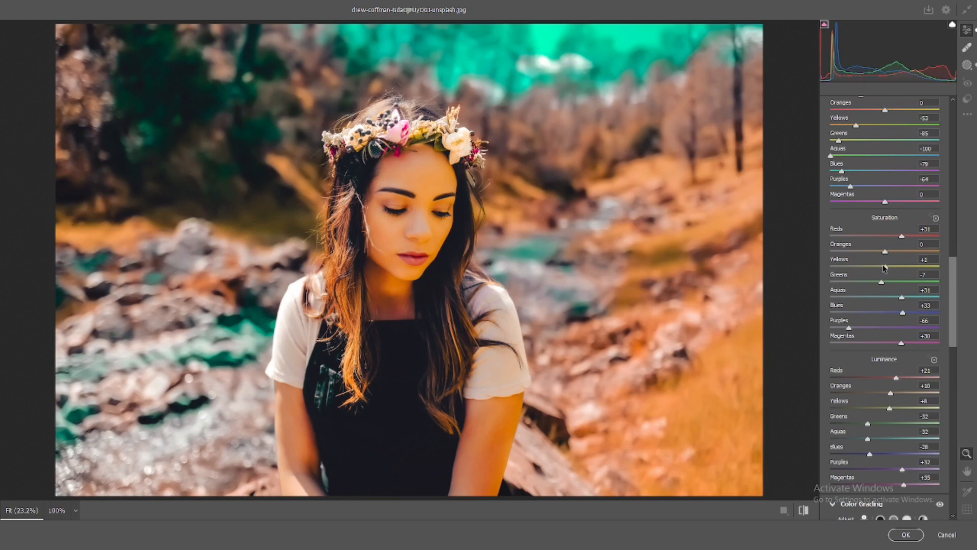
key(ctrl+z)
drag(890, 408, 886, 410)
drag(898, 266, 796, 271)
key(ctrl+z)
drag(880, 282, 802, 279)
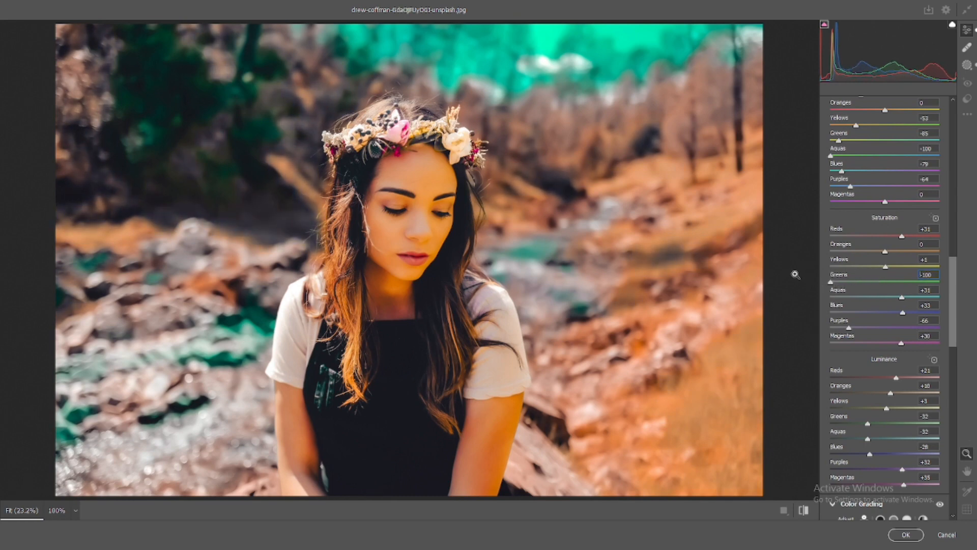
- Add a highlight point to the Blue channel's point curve at input 195 and output 189
scroll(867, 276, up, 10)
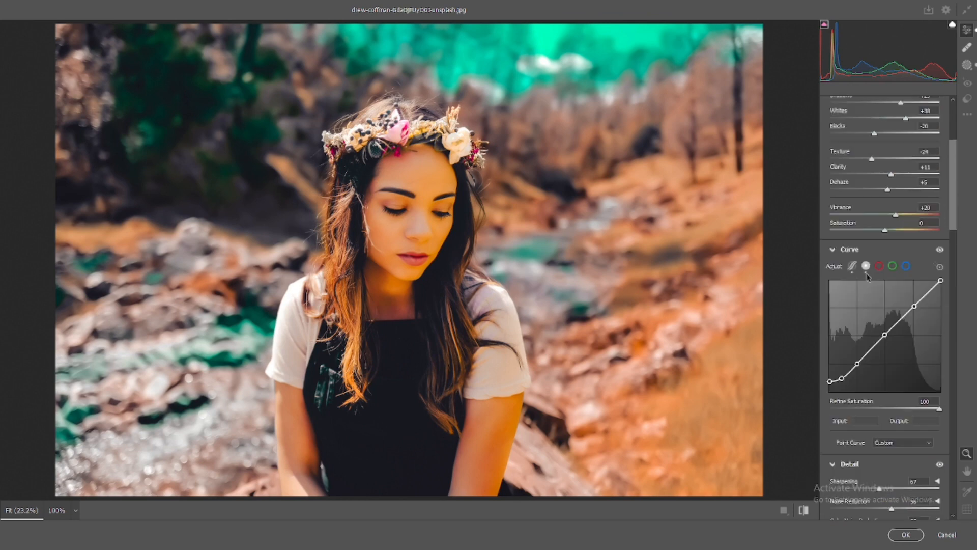
scroll(867, 276, up, 2)
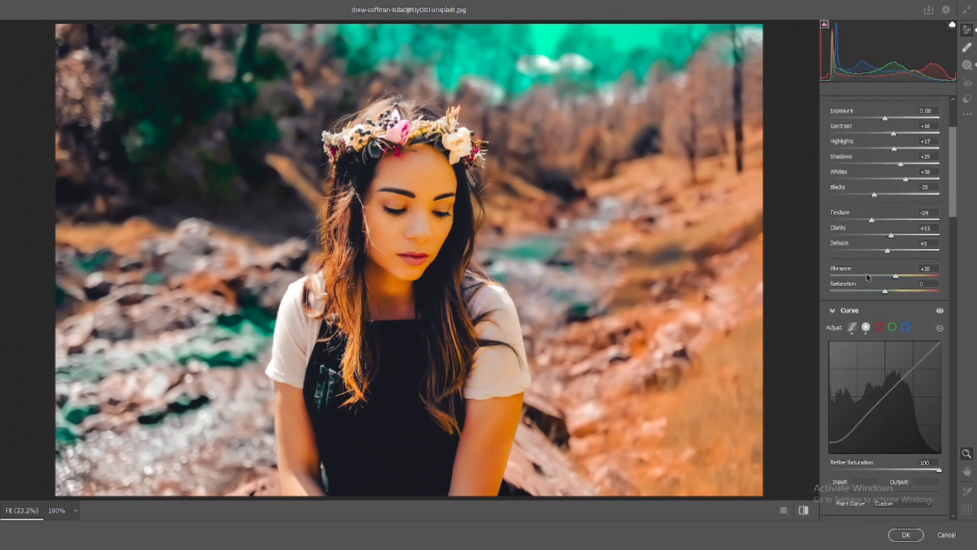
click(879, 327)
scroll(891, 266, down, 4)
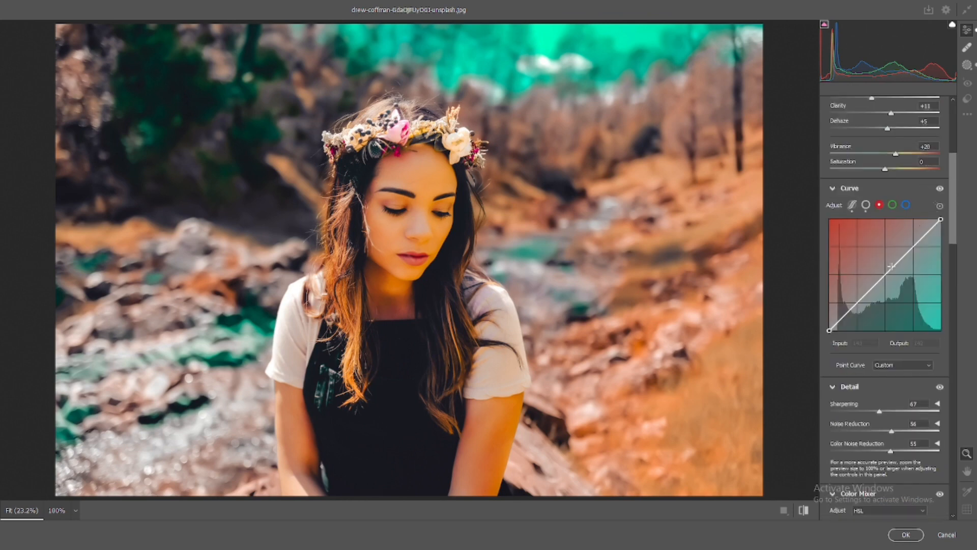
click(893, 205)
click(906, 205)
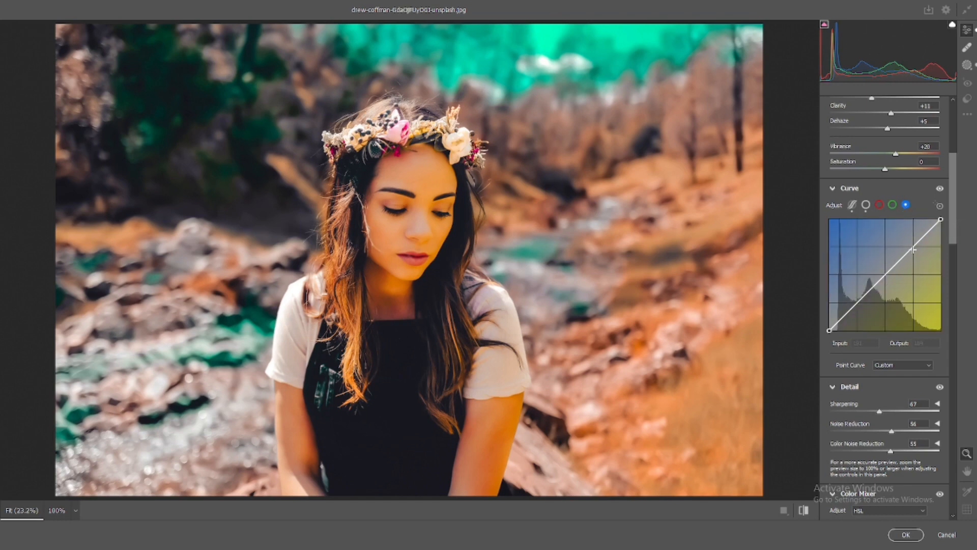
click(913, 247)
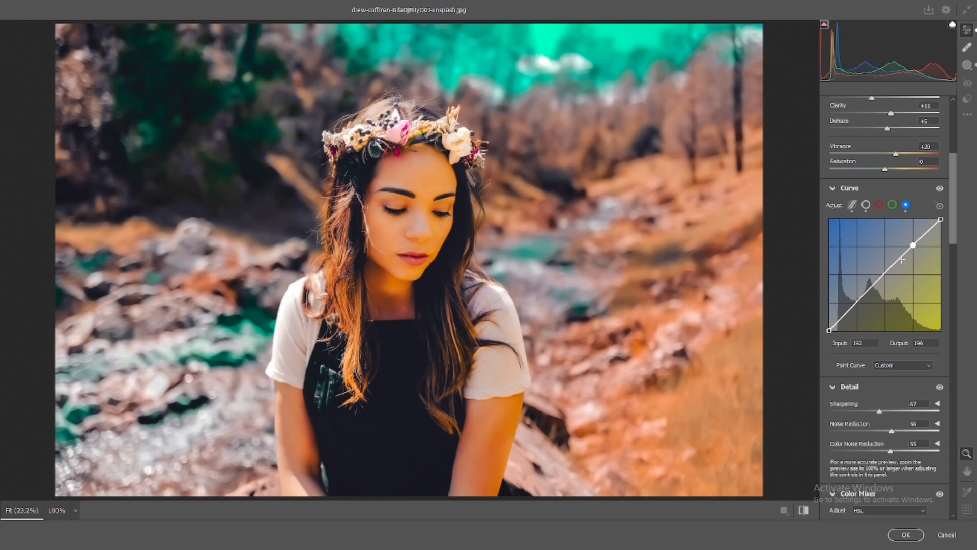
click(883, 272)
double_click(883, 272)
double_click(912, 248)
click(913, 248)
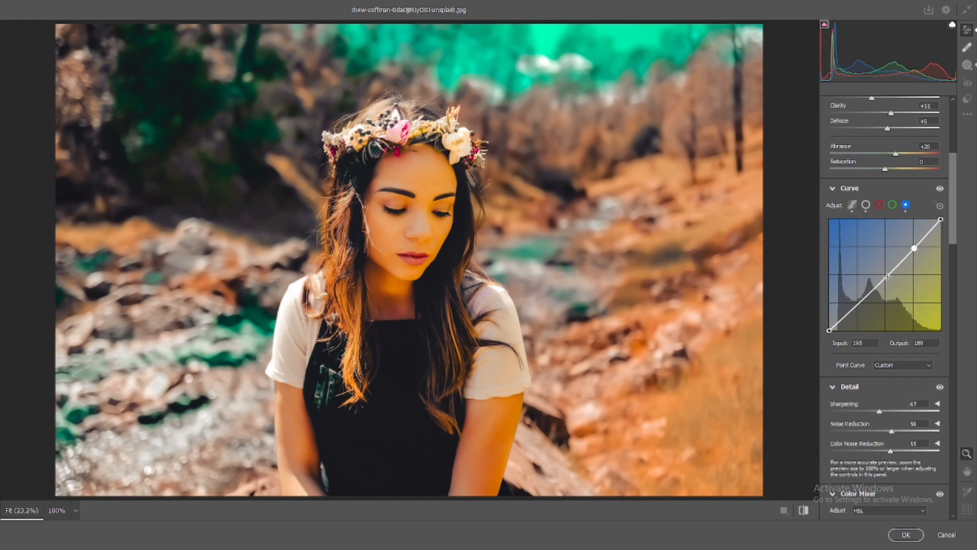
- Add a midtone point and a shadow point at 64/66 to the Blue curve, and move its black point to input 2
click(885, 276)
click(856, 301)
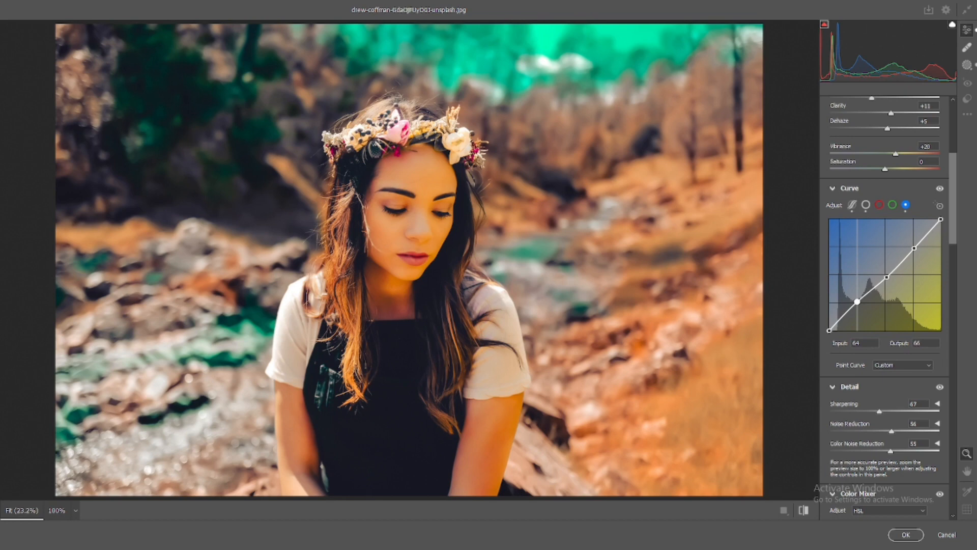
drag(829, 330, 830, 330)
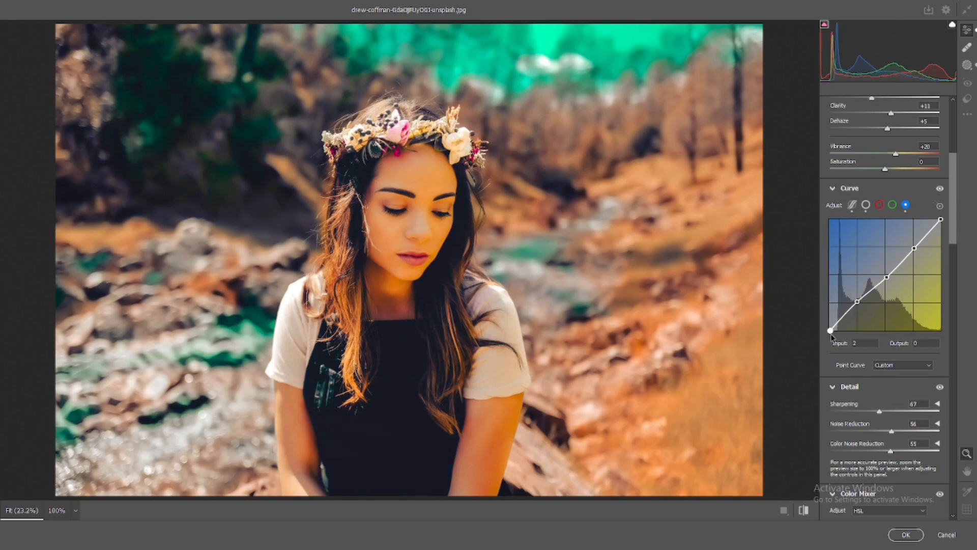
- Check the effect of the Blue curve edit by toggling between the default settings and the current grade
click(807, 510)
click(807, 510)
click(807, 509)
click(808, 511)
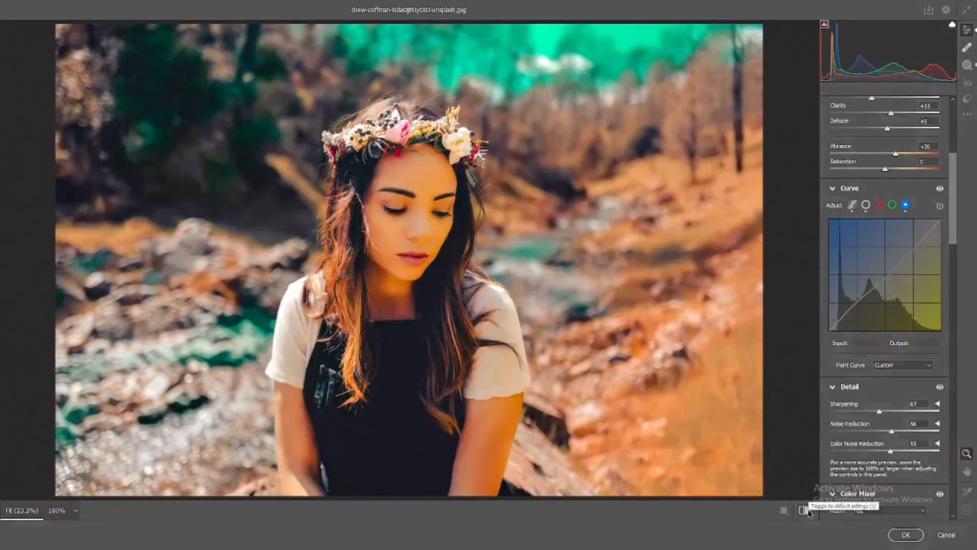
click(808, 511)
click(808, 511)
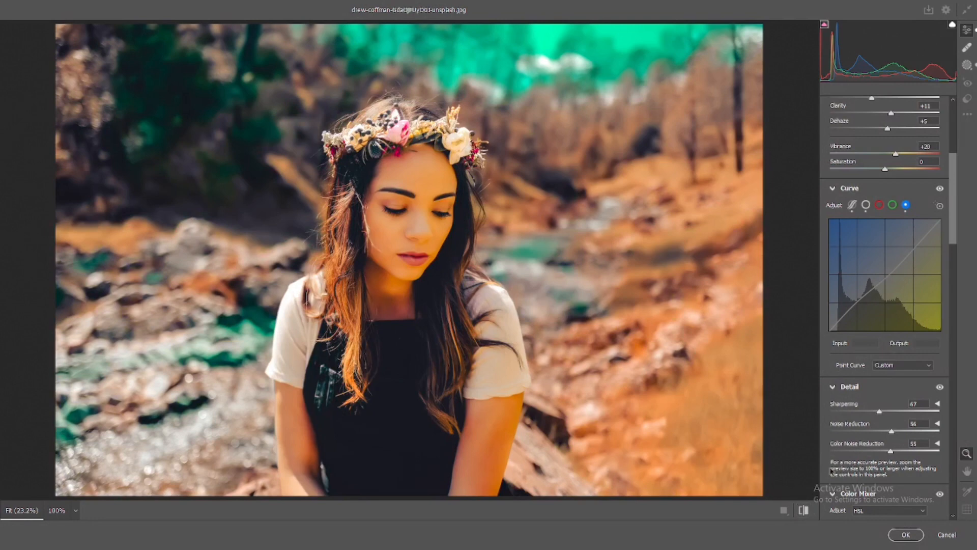
- Save all settings, including crop, healing and masking, as the Camera Raw settings file "Cinmatice modeal" in the YOUTUBE folder
click(968, 115)
click(886, 244)
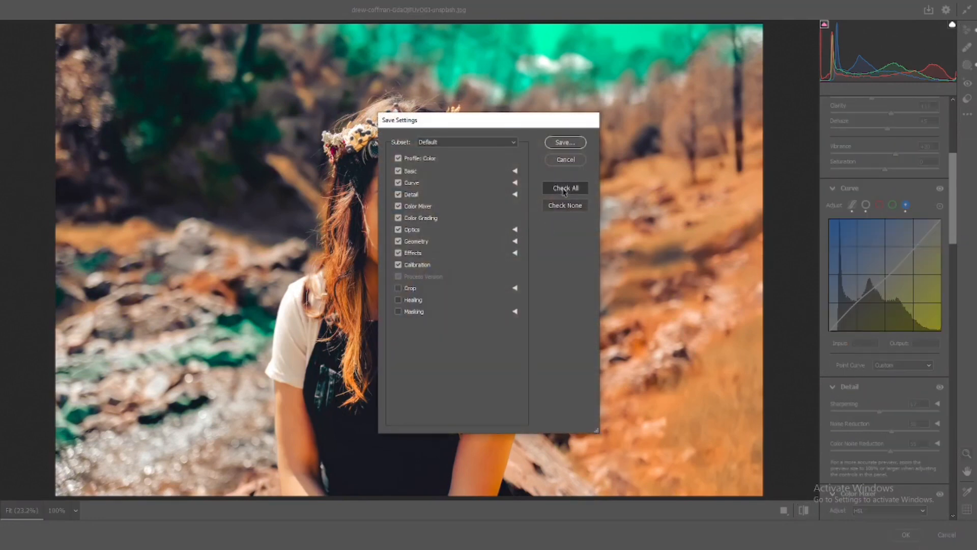
click(564, 188)
click(565, 142)
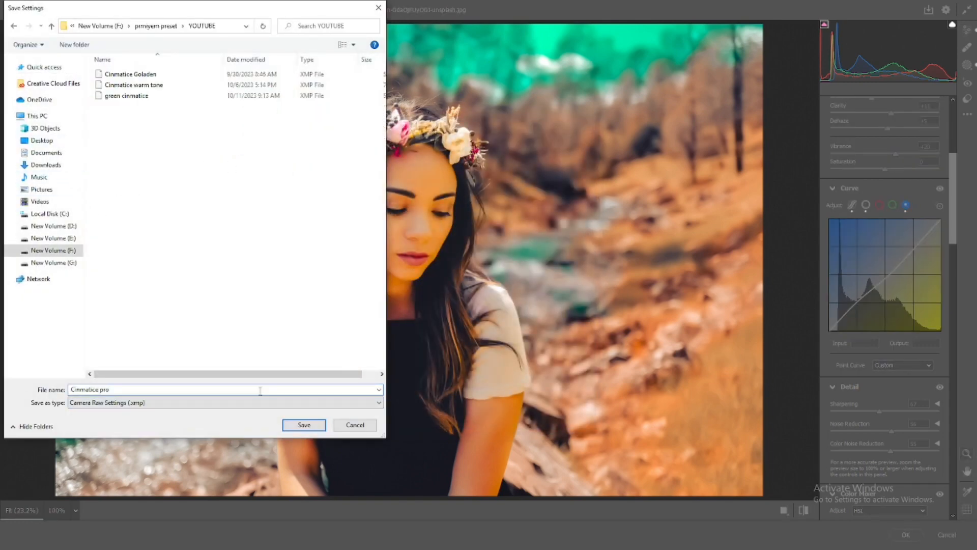
key(BackSpace)
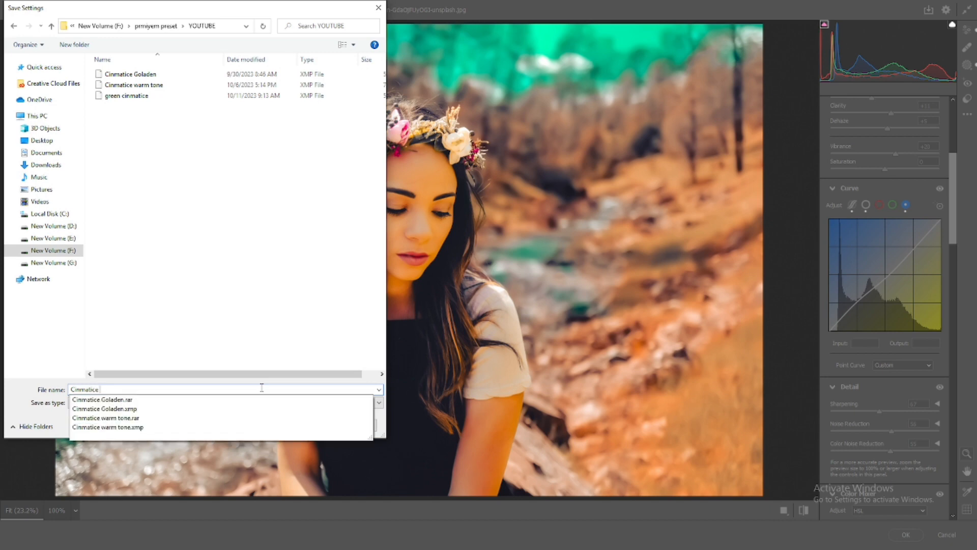
text(m)
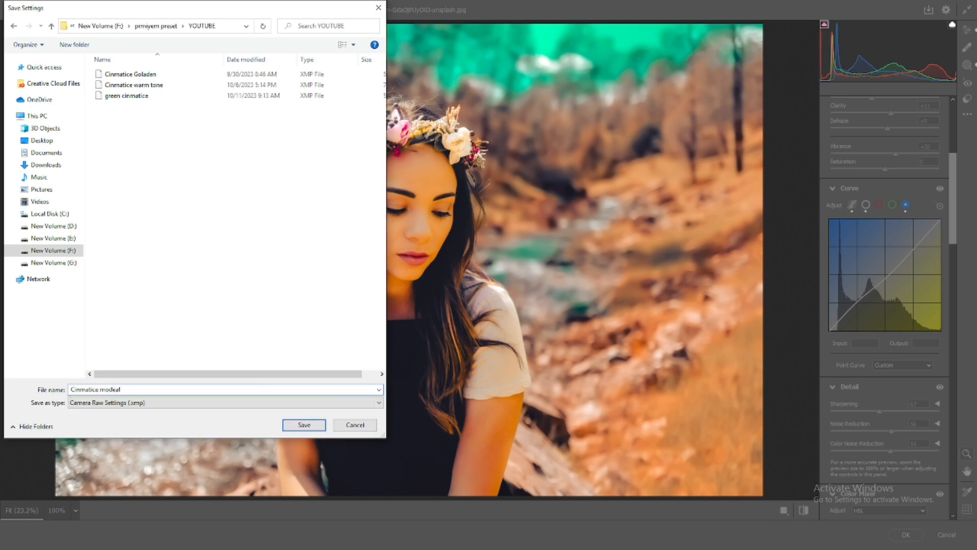
text(odeal)
click(316, 423)
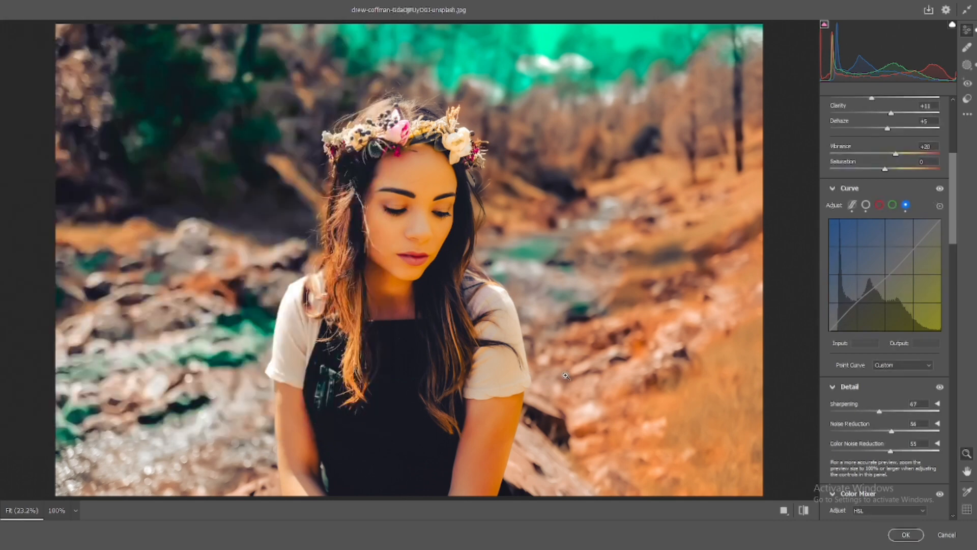
- Set Sharpening to 103, Noise Reduction to 77 and Color Noise Reduction to 79 for the whole photo
scroll(915, 362, down, 3)
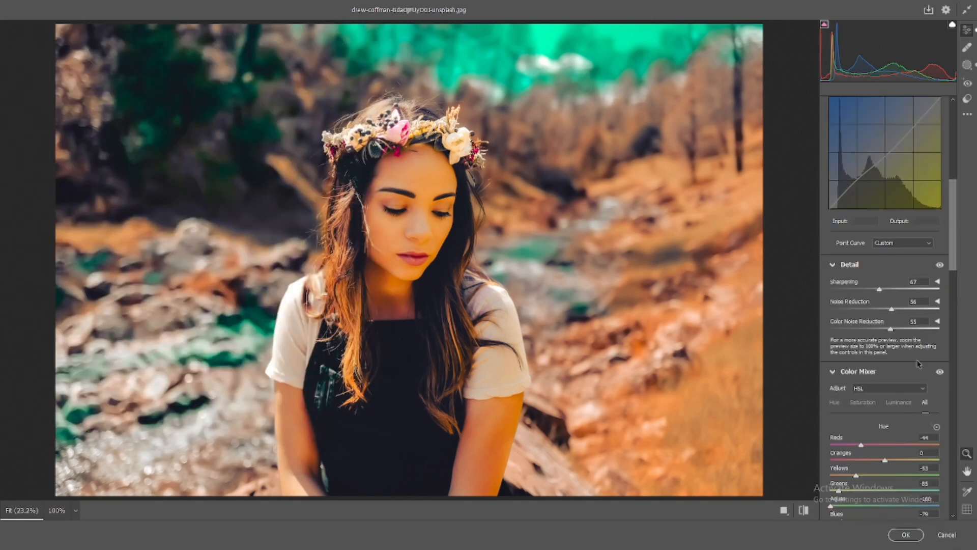
scroll(896, 359, up, 5)
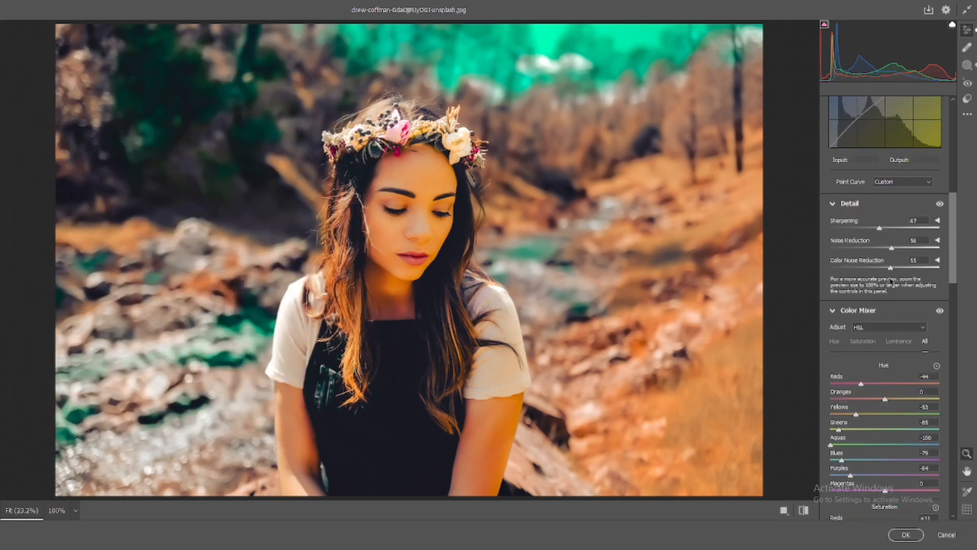
scroll(892, 290, up, 2)
scroll(889, 357, down, 5)
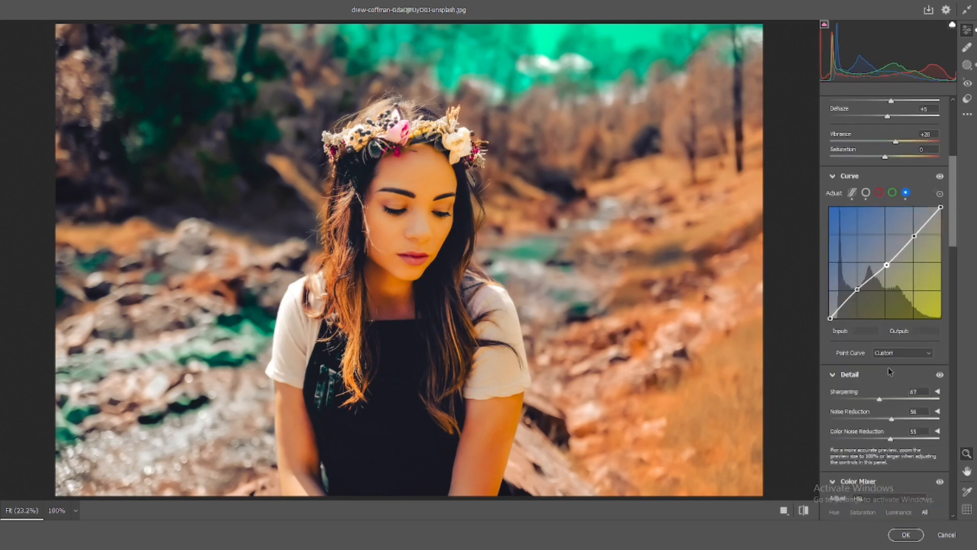
mouse_move(894, 296)
mouse_down()
mouse_move(905, 317)
mouse_move(896, 278)
mouse_up()
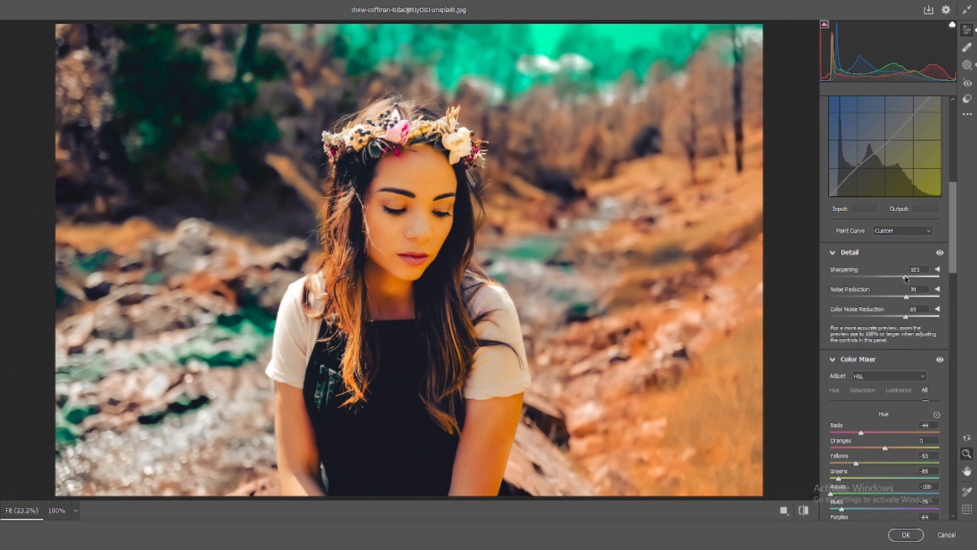
drag(906, 297, 917, 319)
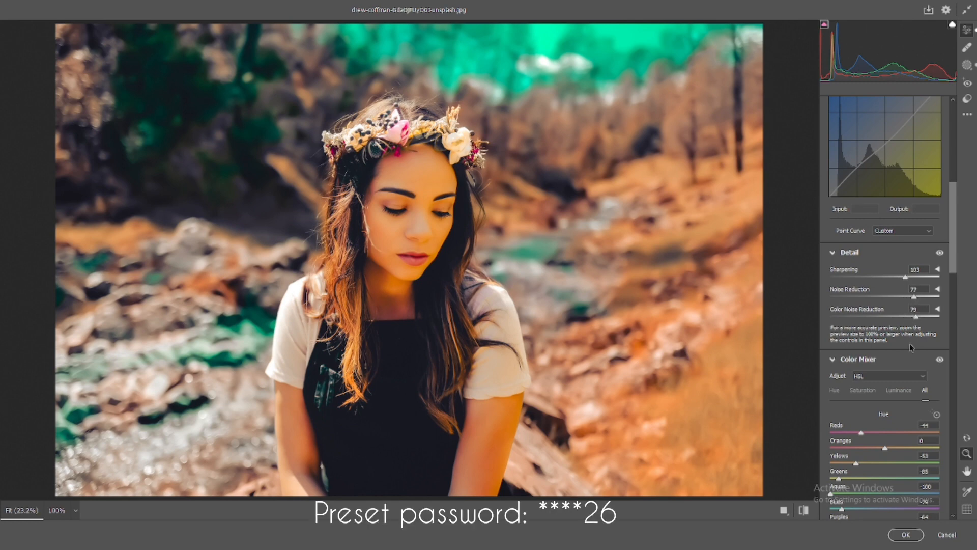